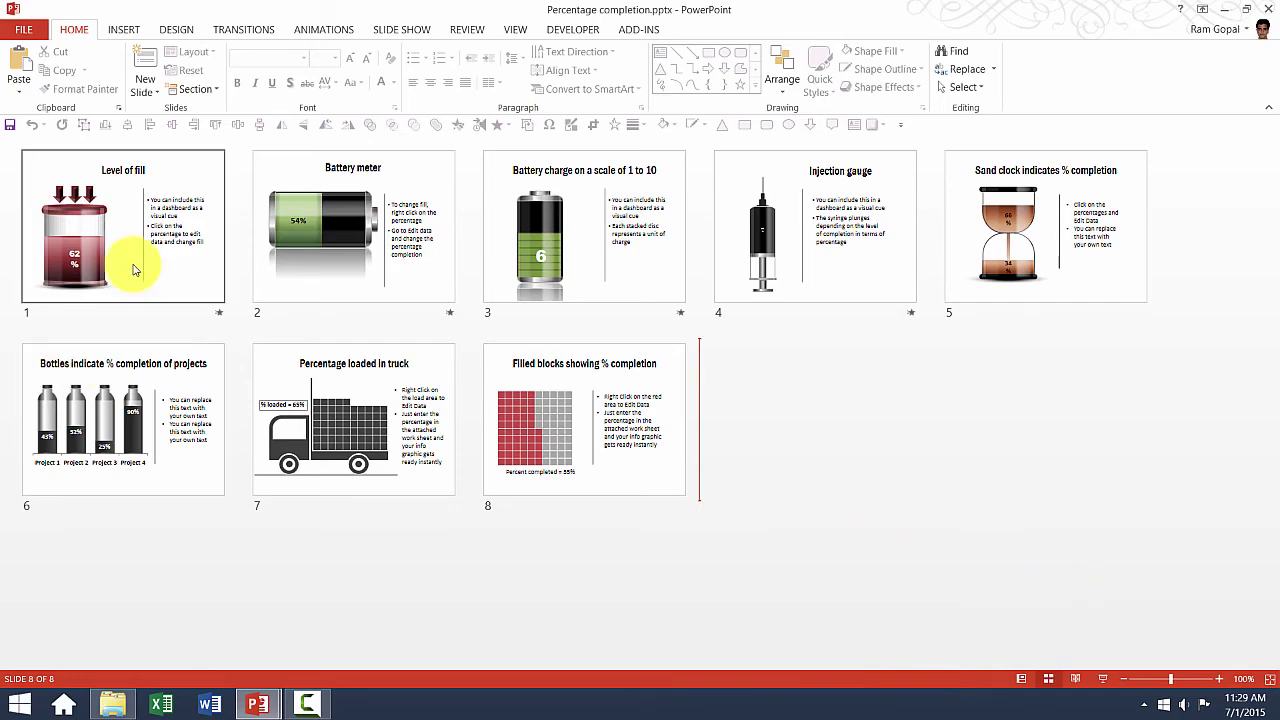
Browse the slide thumbnails and open the Level of fill slide for editing.
left_click(165, 268)
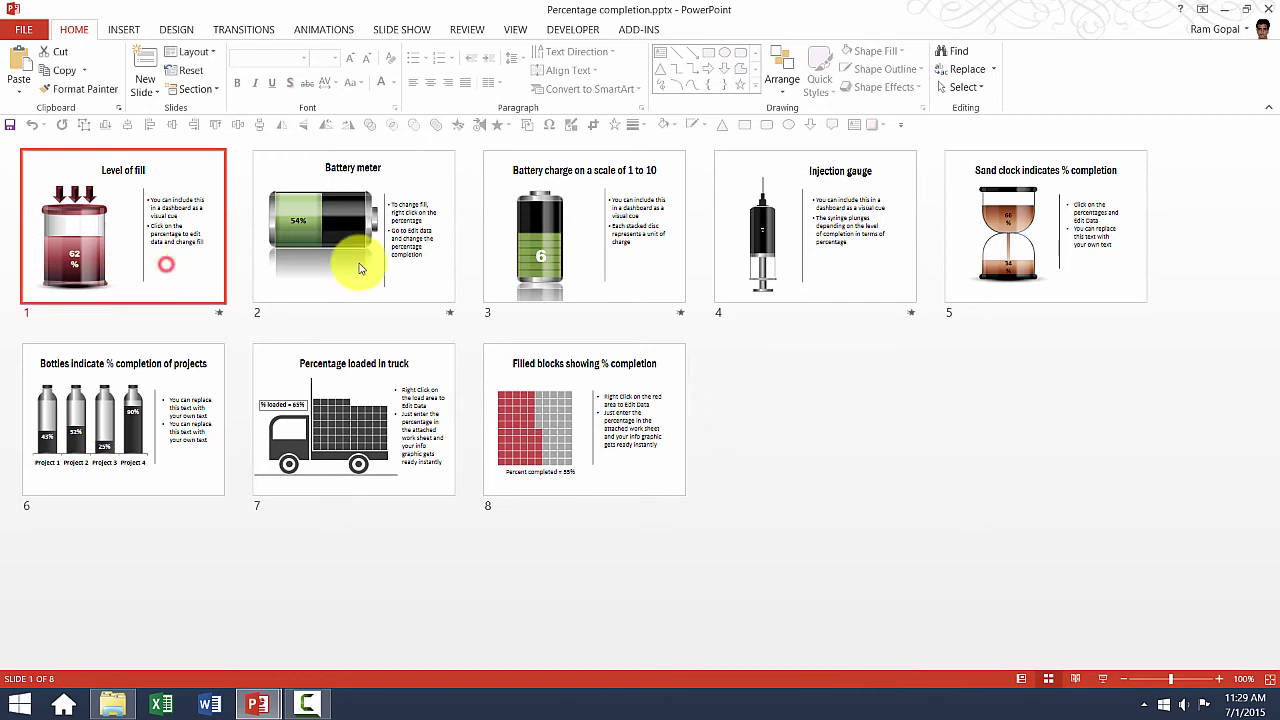
left_click(359, 263)
left_click(629, 228)
left_click(803, 229)
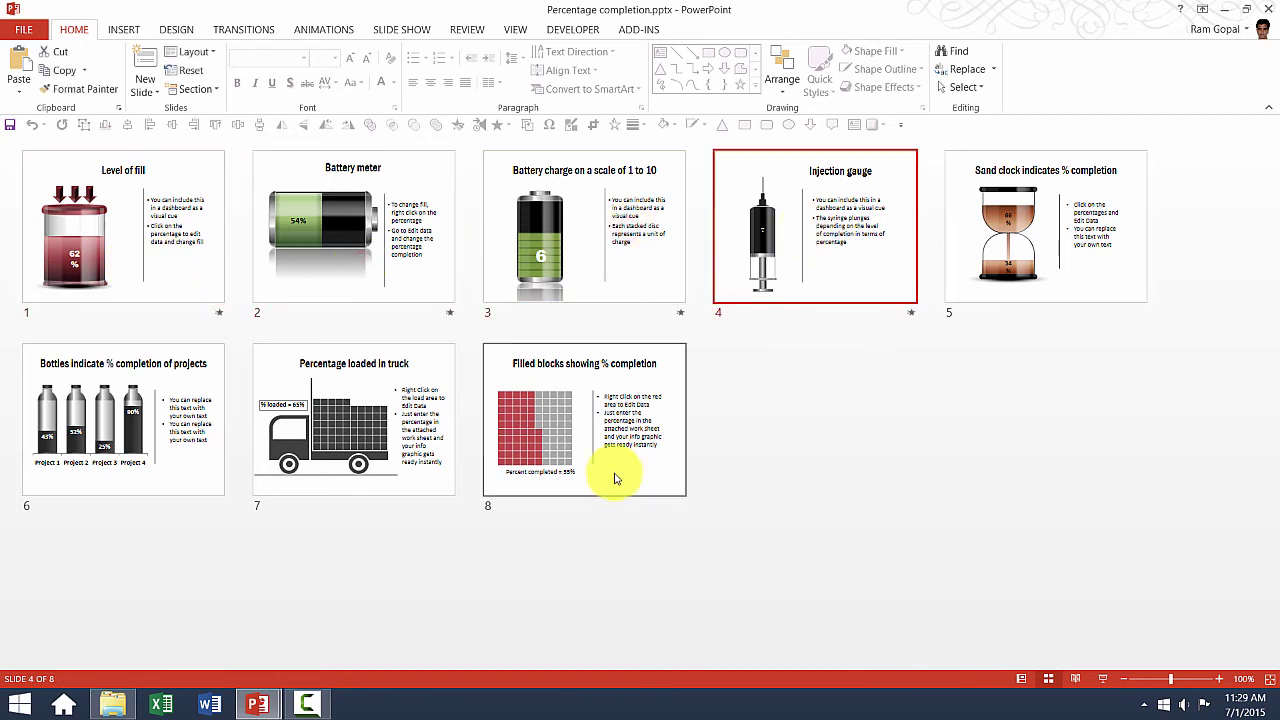
double_click(168, 291)
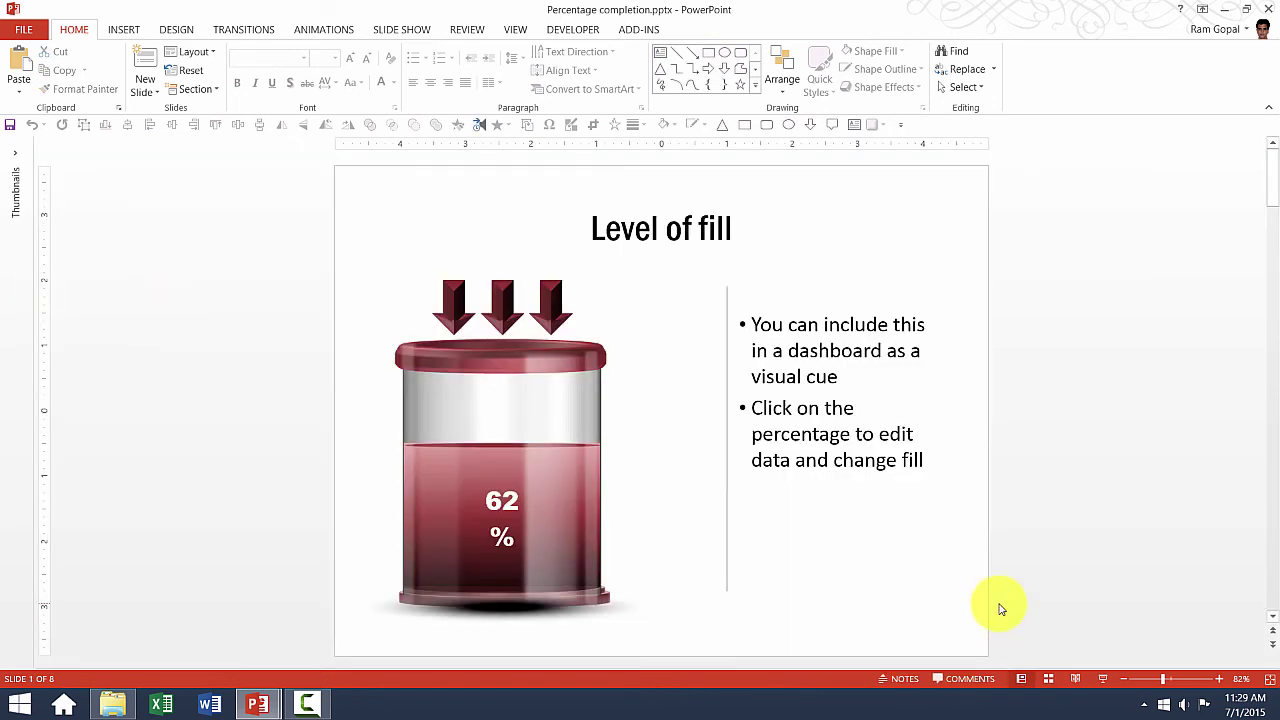
Change the jar chart's Charge value in C2 from 62% to 40% via Edit Data.
left_click(515, 495)
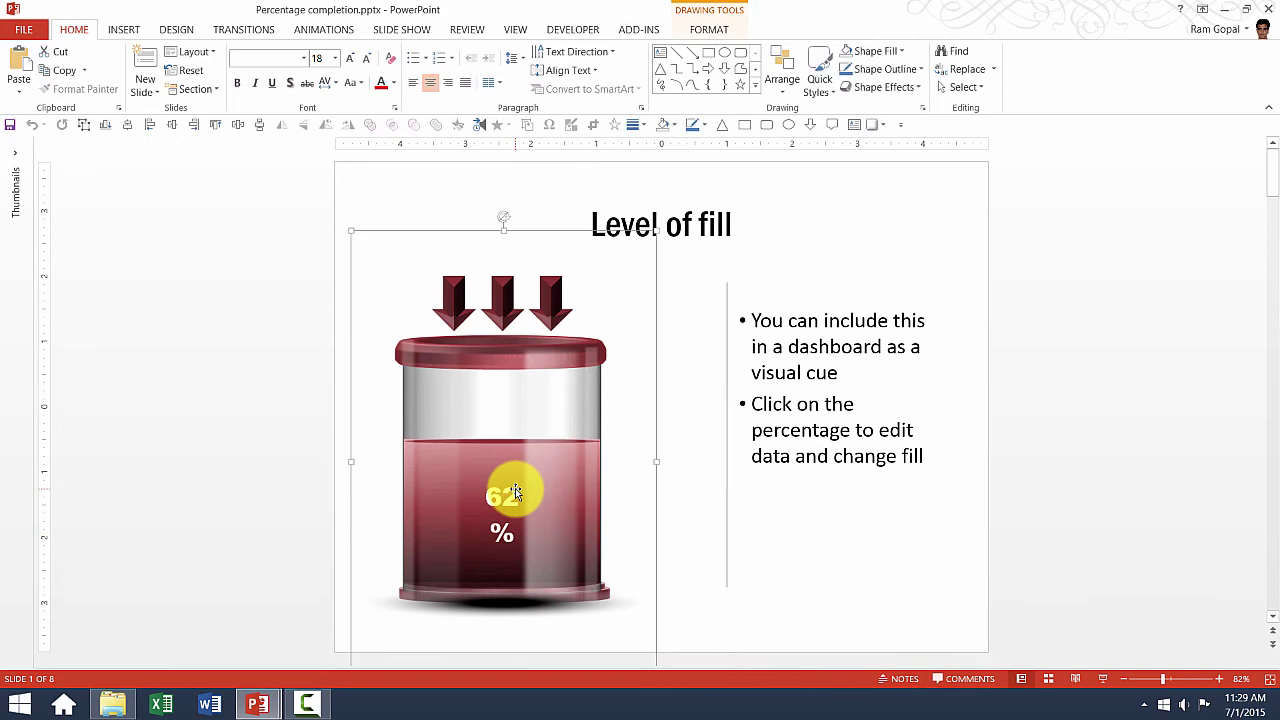
left_click(515, 490)
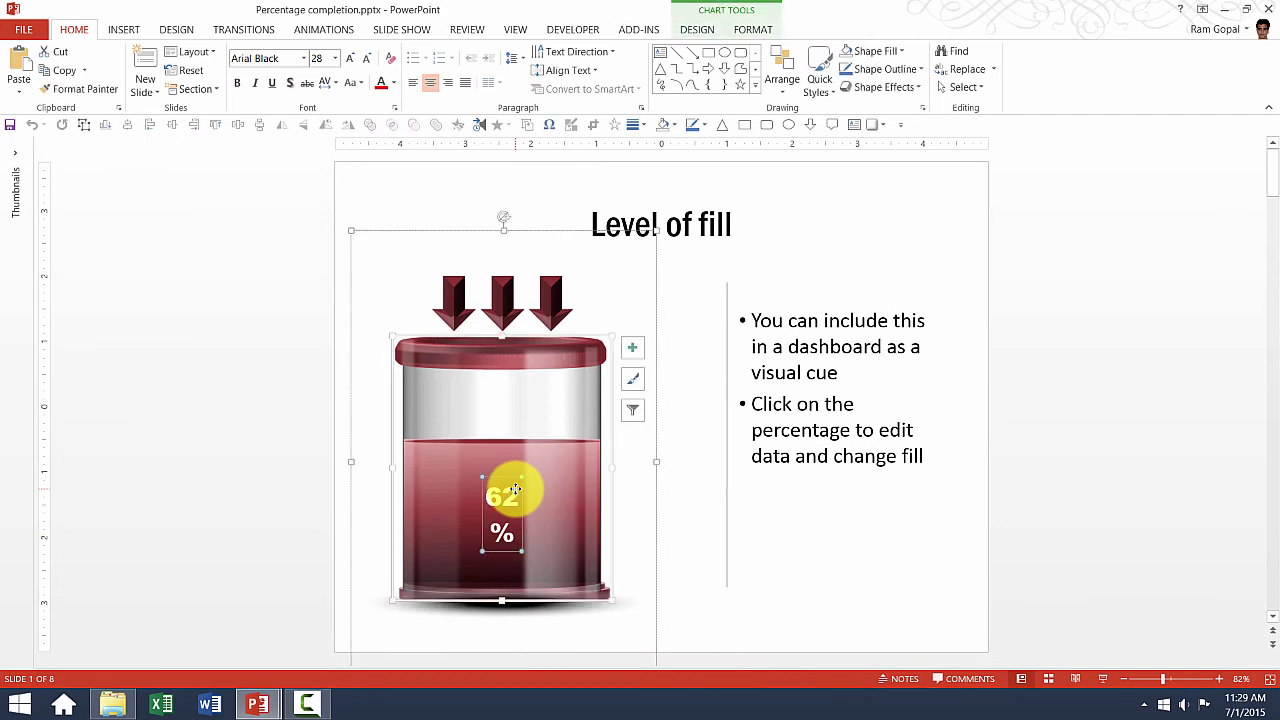
right_click(515, 490)
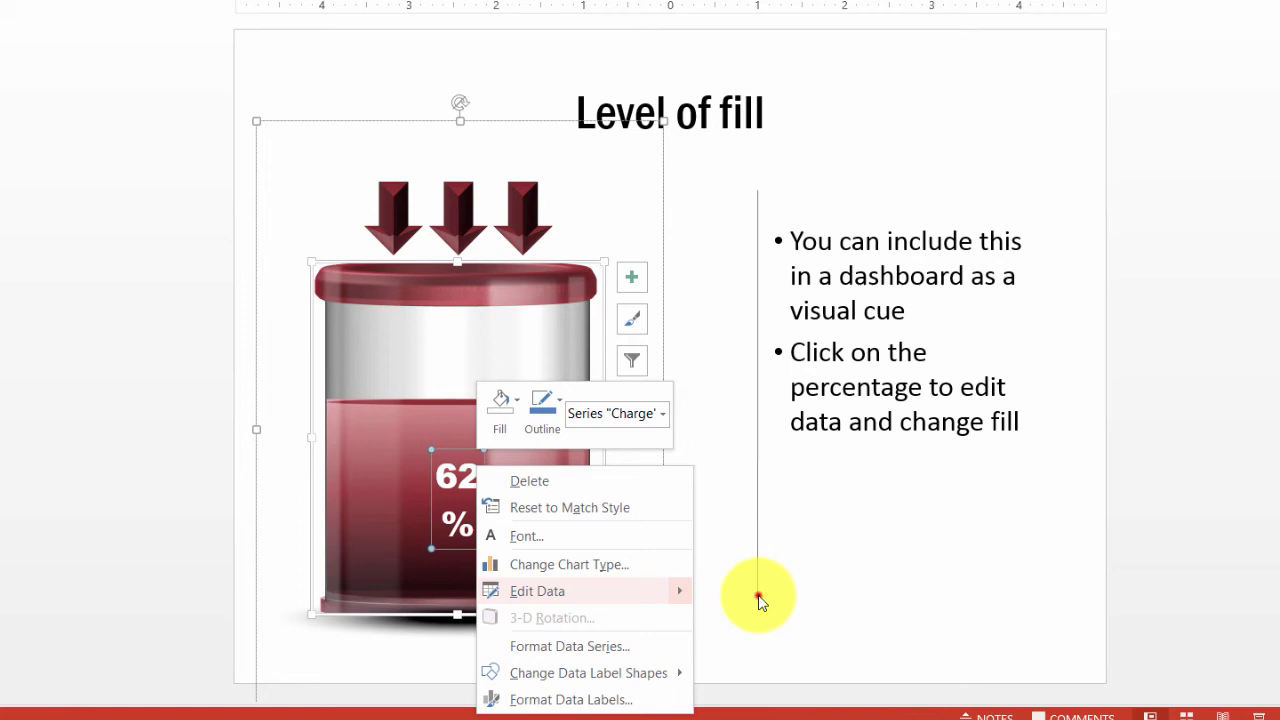
left_click(760, 600)
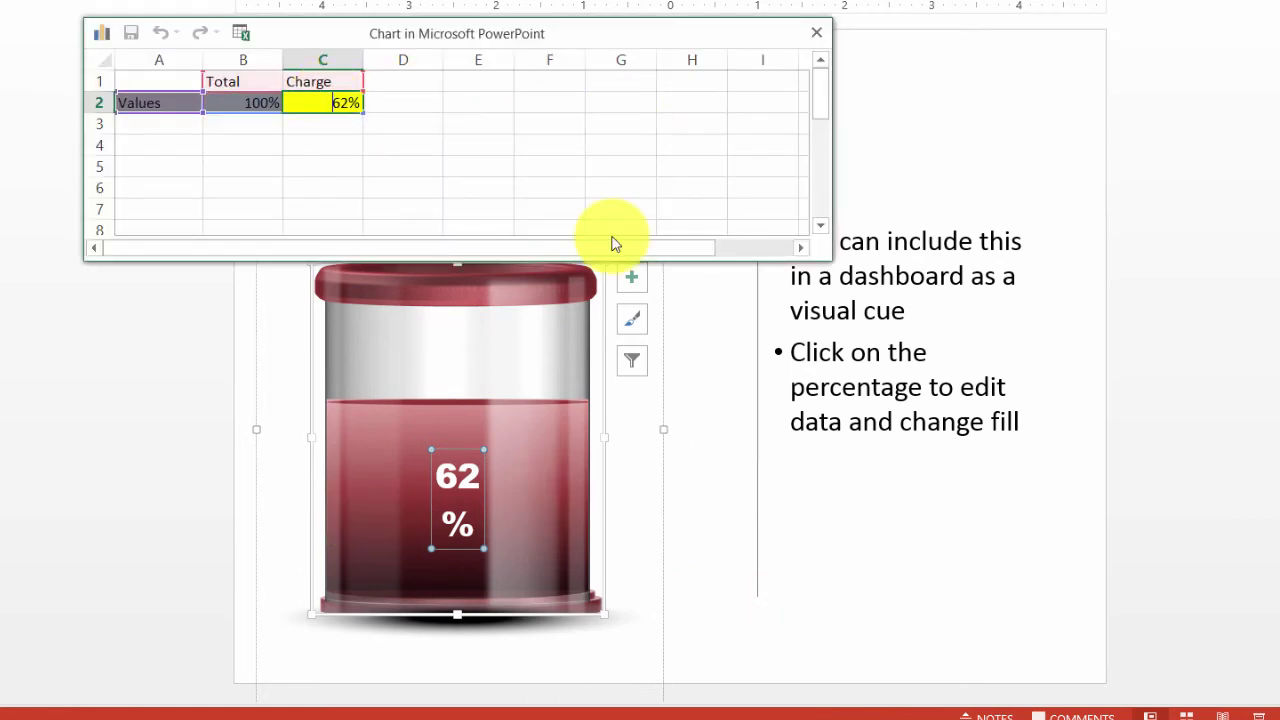
type("40")
left_click(589, 188)
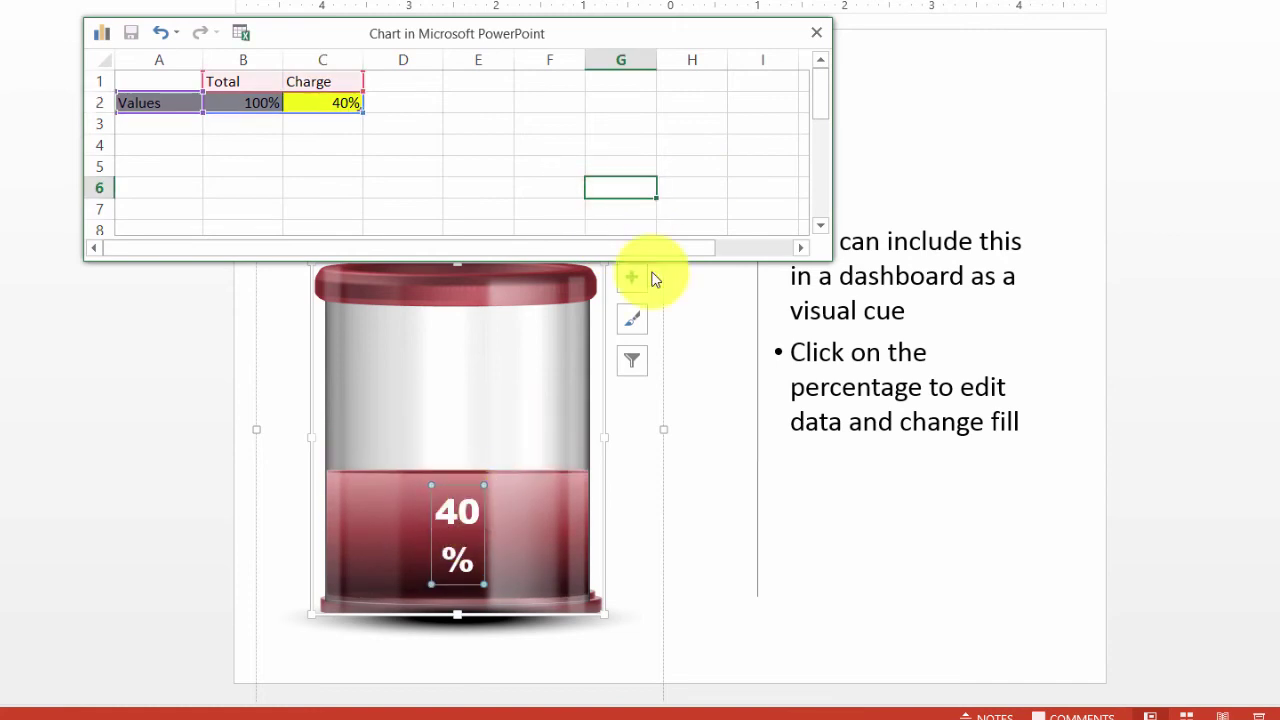
left_click(818, 31)
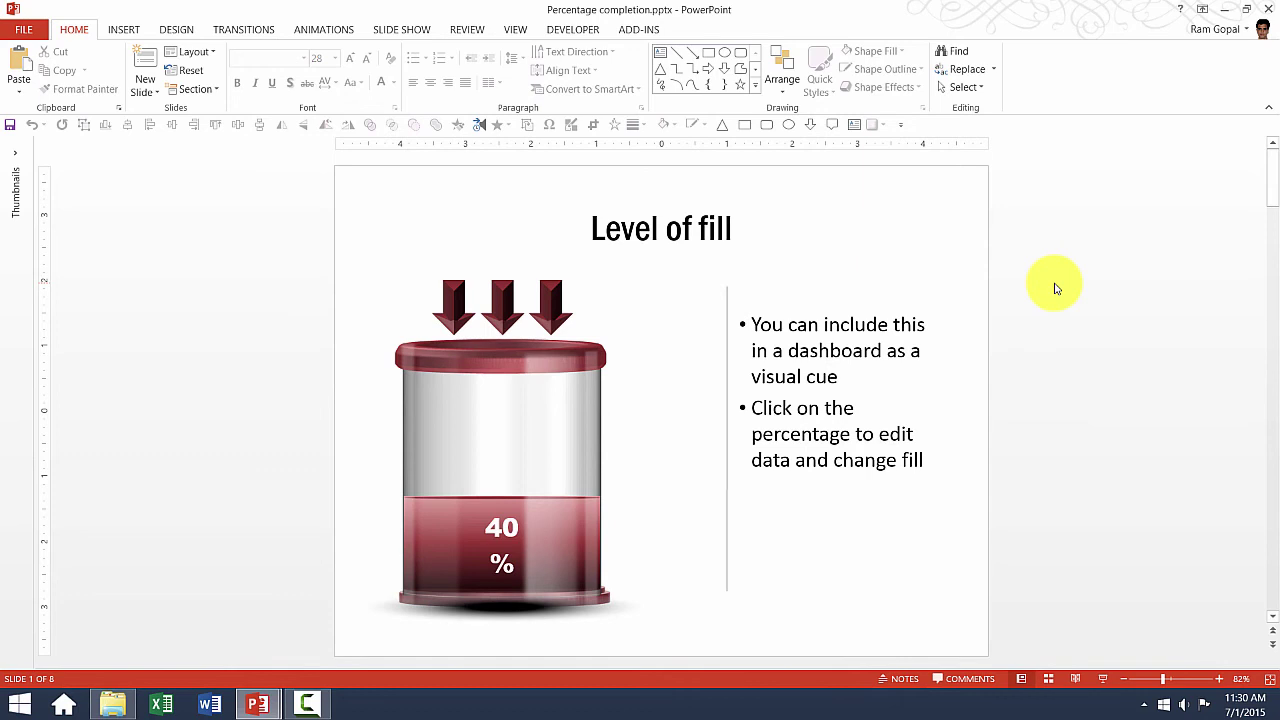
Enter 80% as the Battery meter chart's Completed value in cell C2.
scroll(1054, 288, "down", 3)
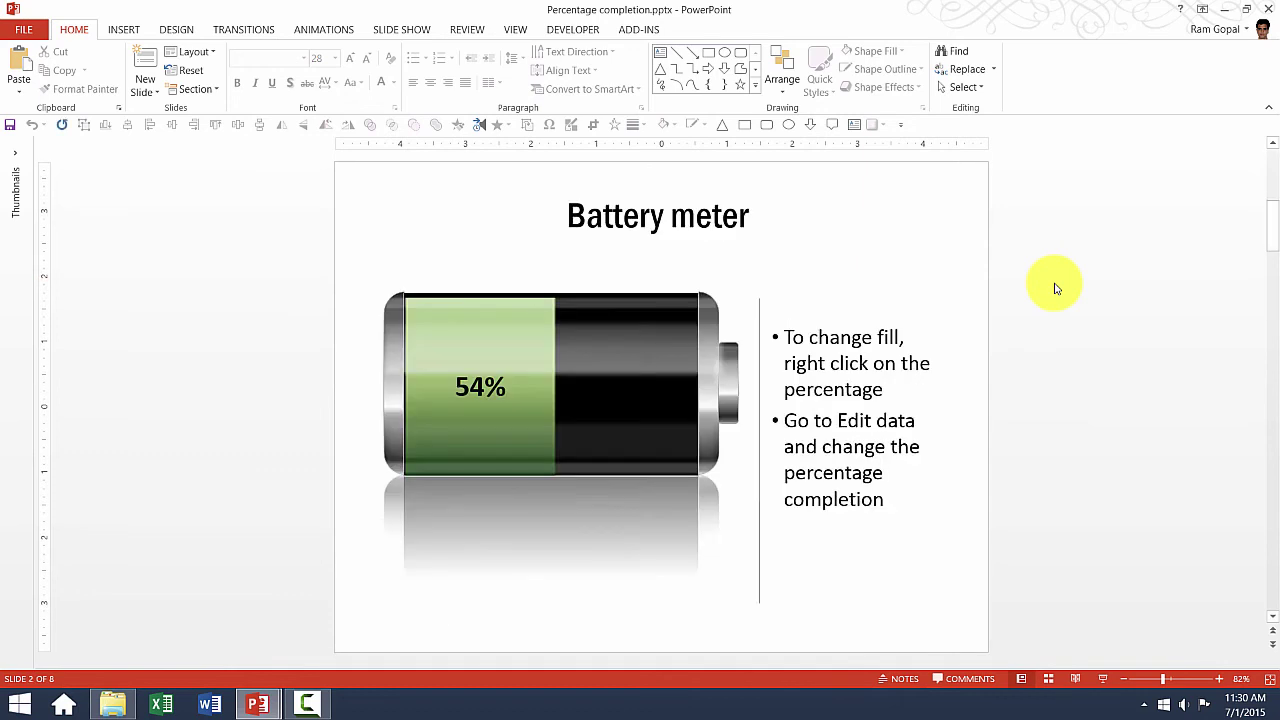
left_click(504, 395)
left_click(504, 395)
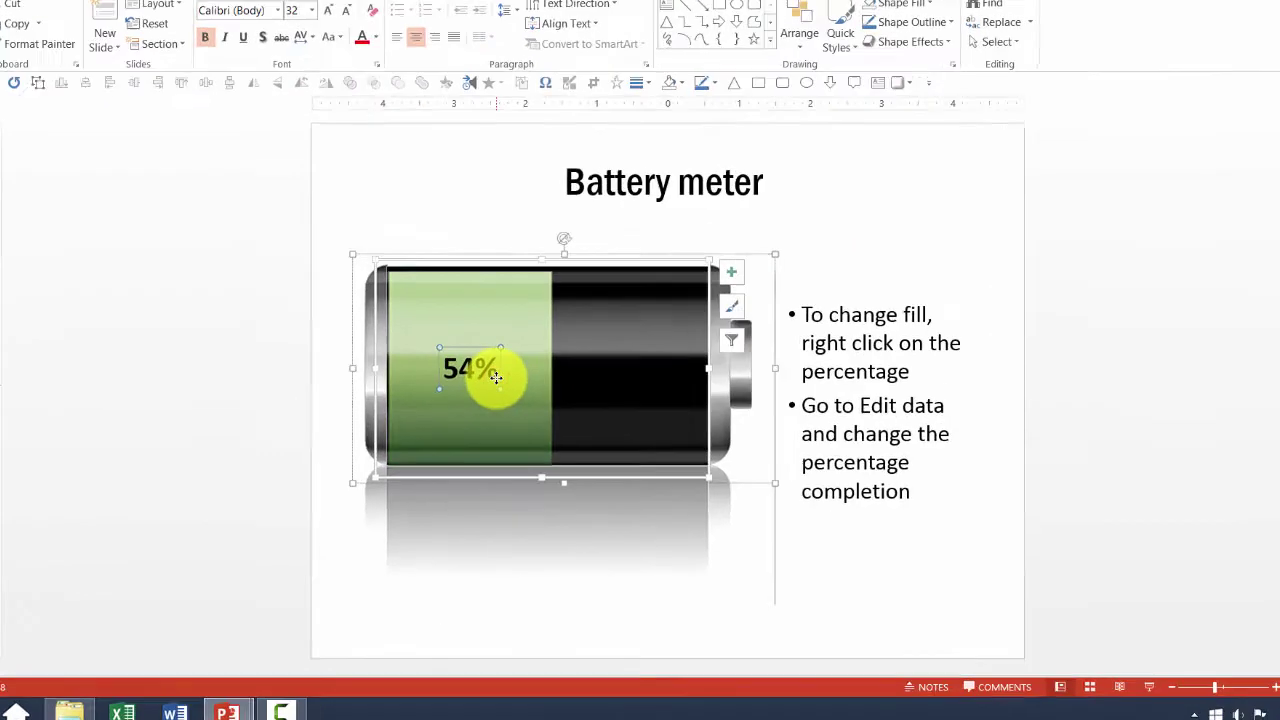
right_click(504, 395)
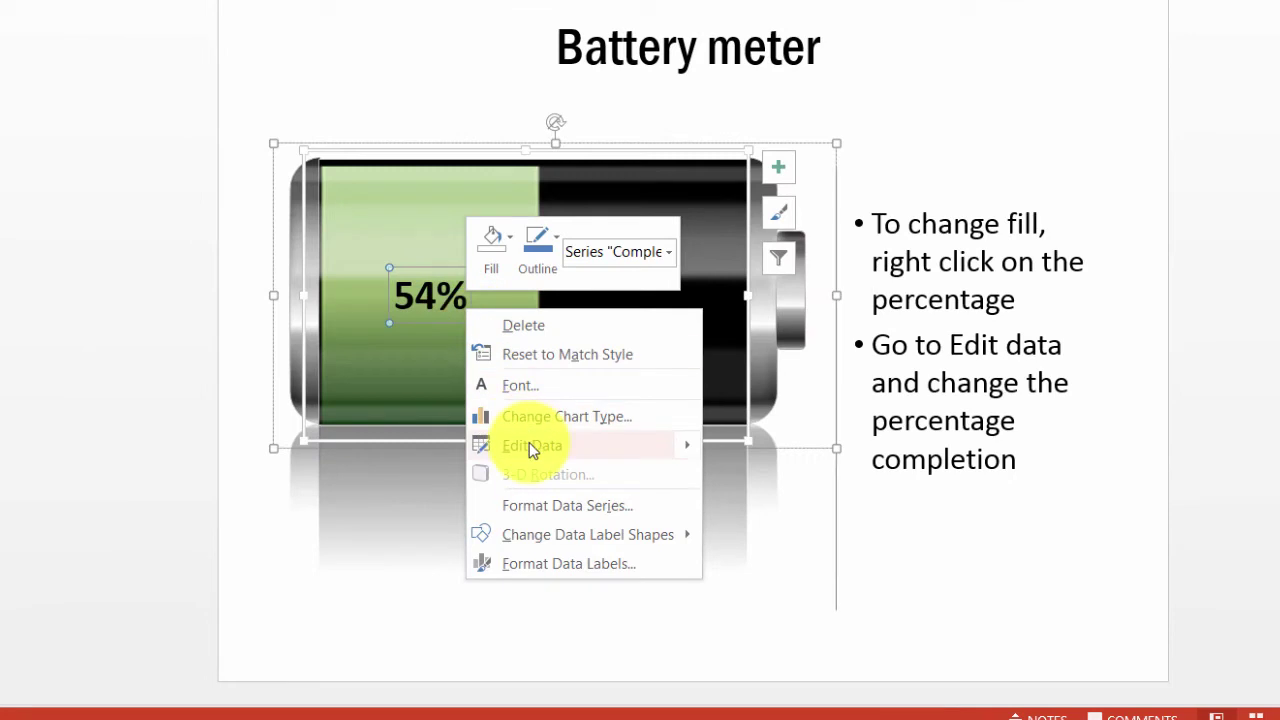
mouse_move(540, 445)
left_click(800, 446)
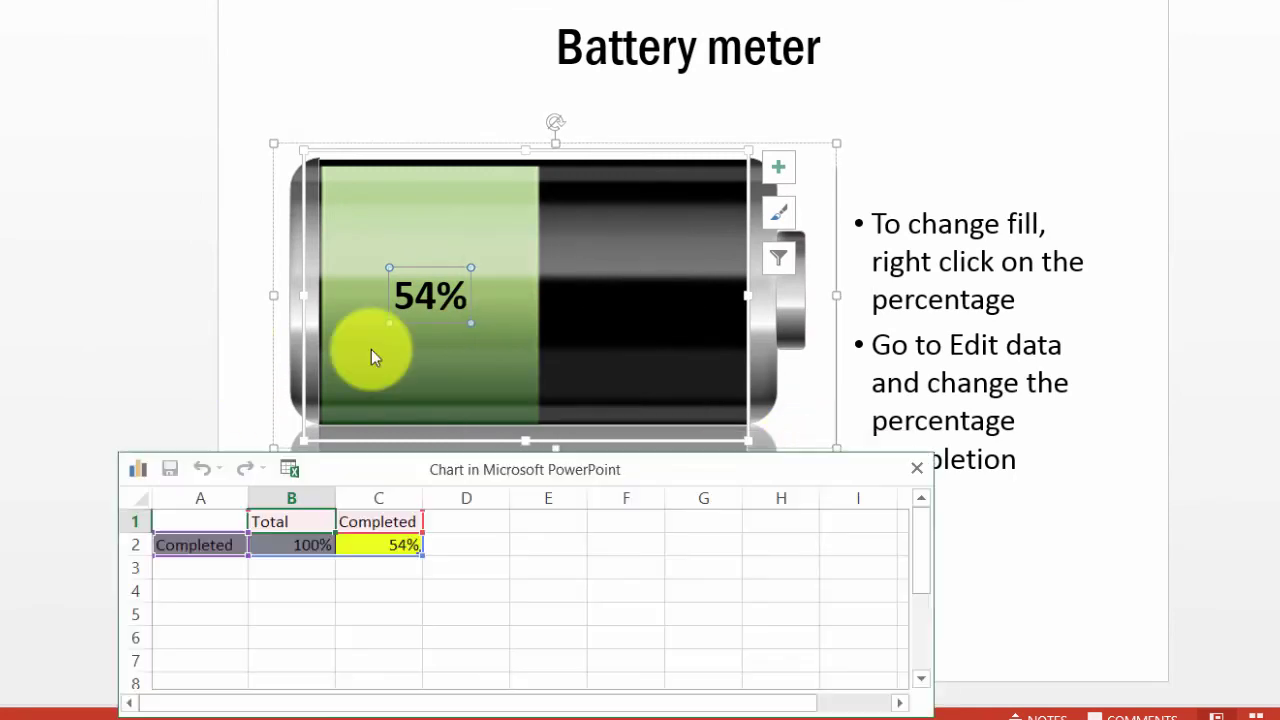
left_click(386, 550)
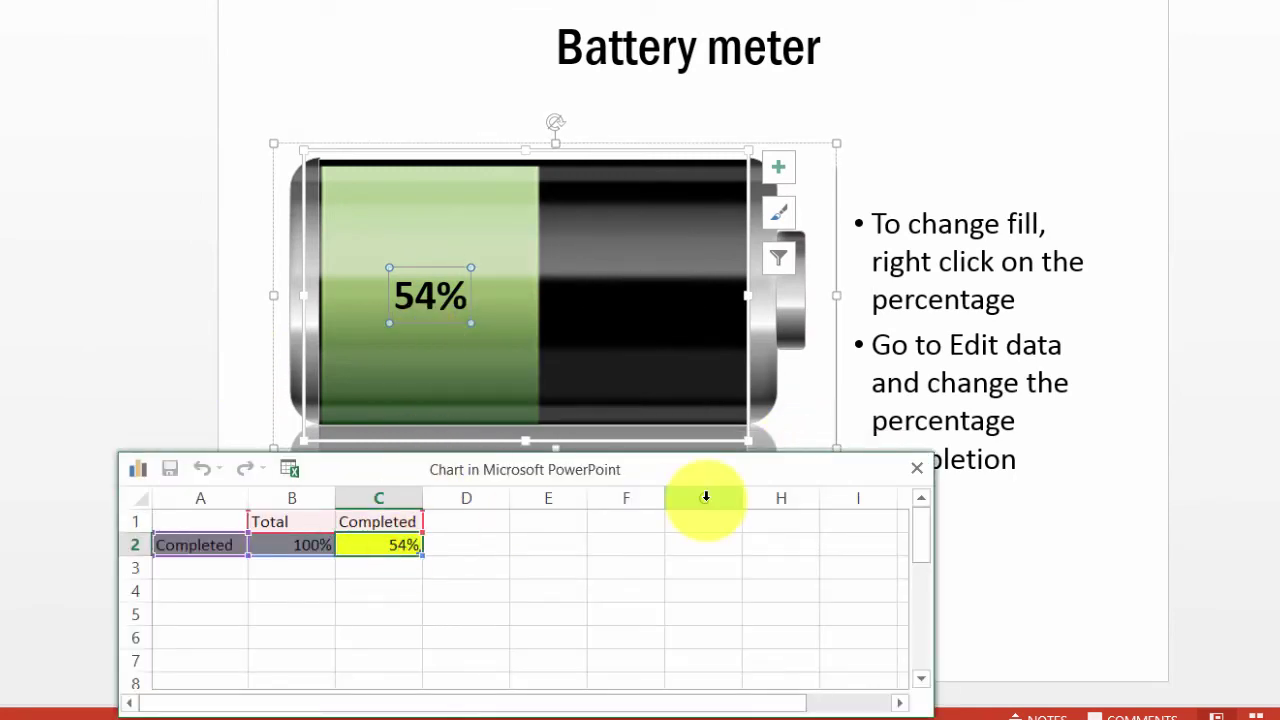
type("80")
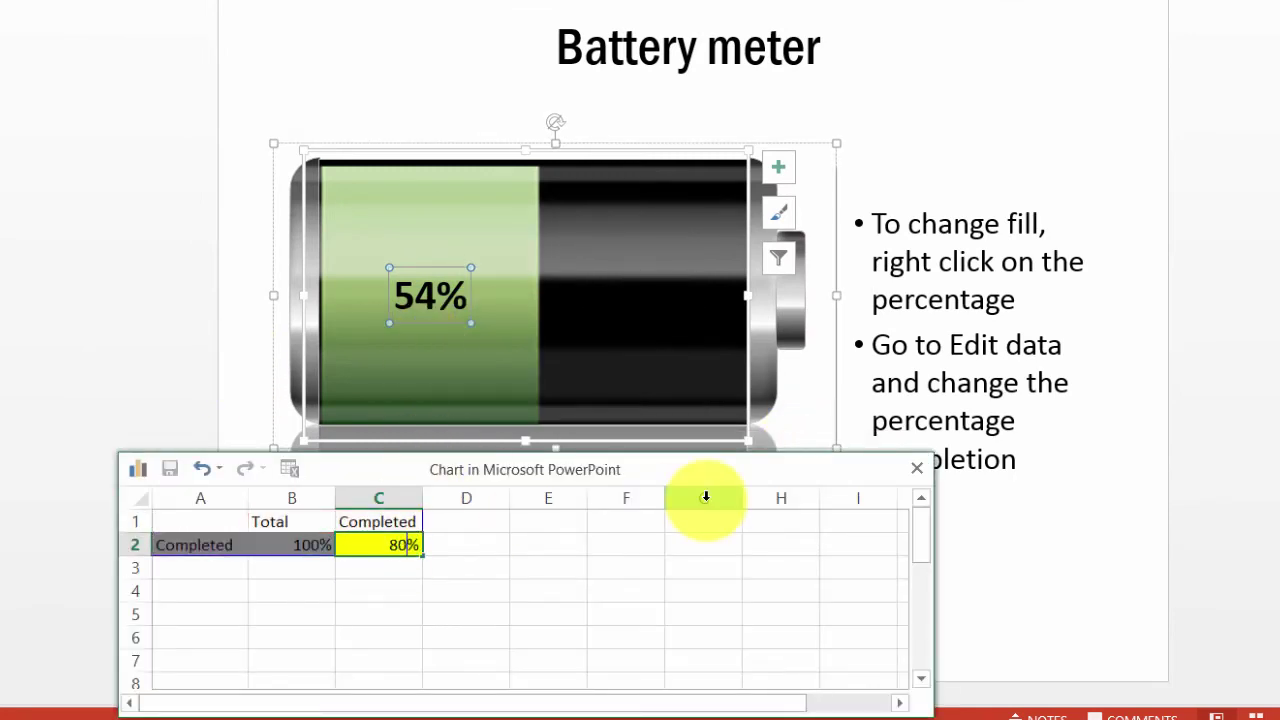
left_click(624, 566)
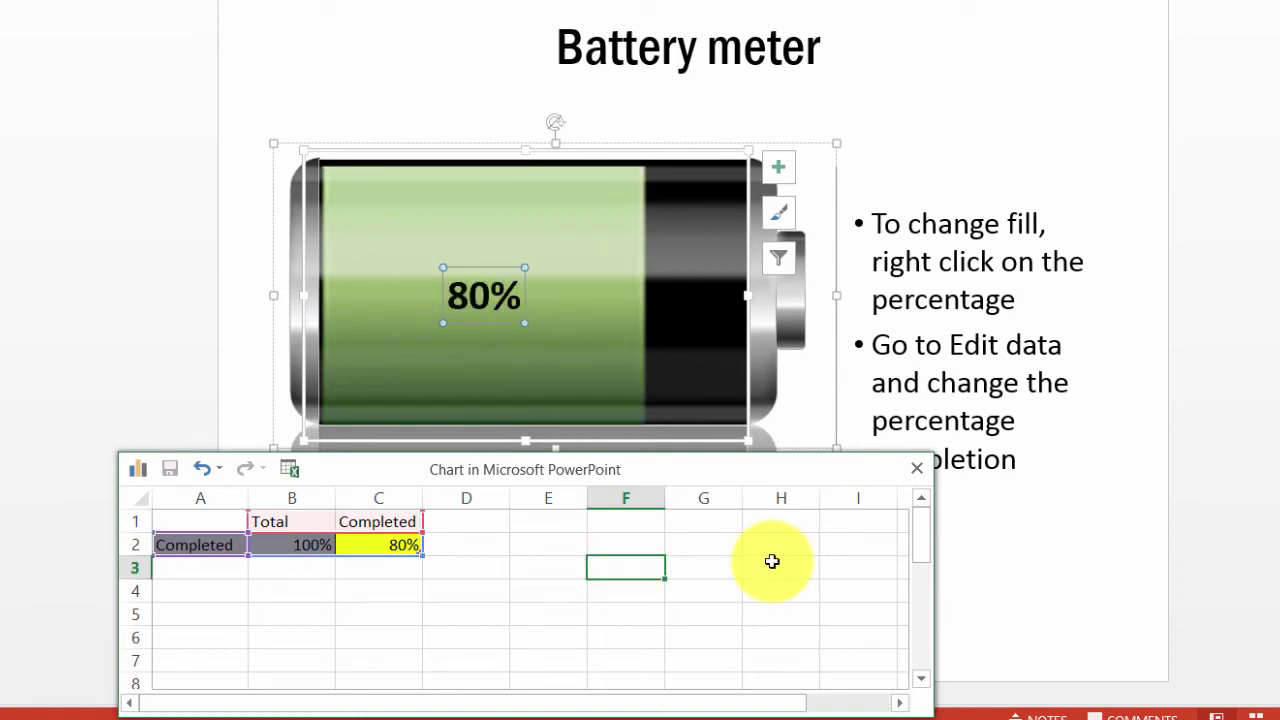
Close the data sheet and go on to slide 3, Battery charge on a scale of 1 to 10.
left_click(916, 468)
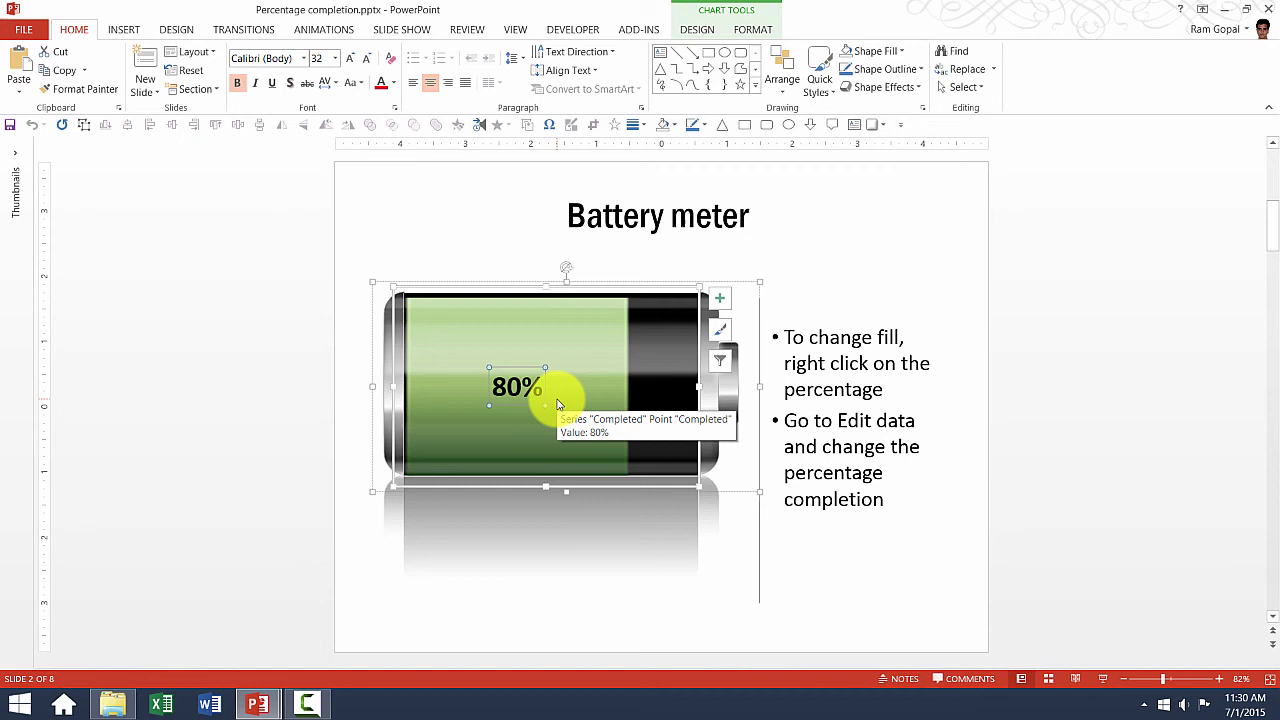
left_click(1086, 393)
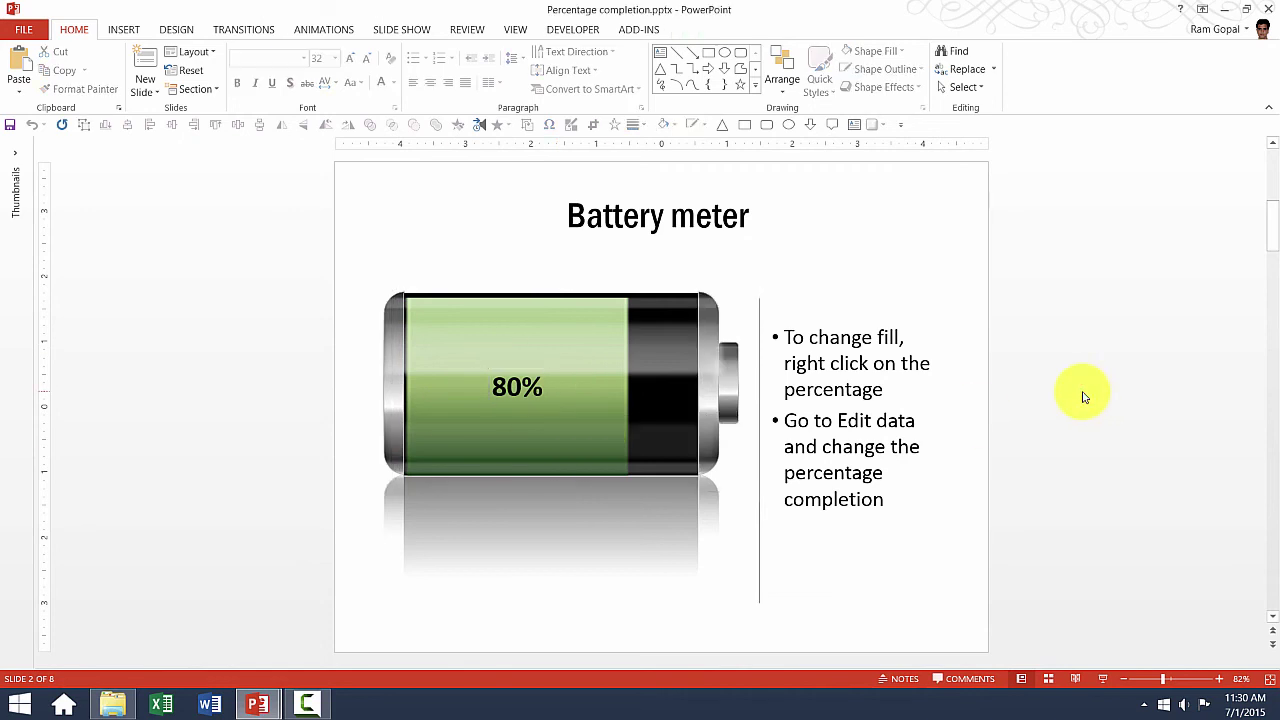
scroll(1083, 397, "down", 1)
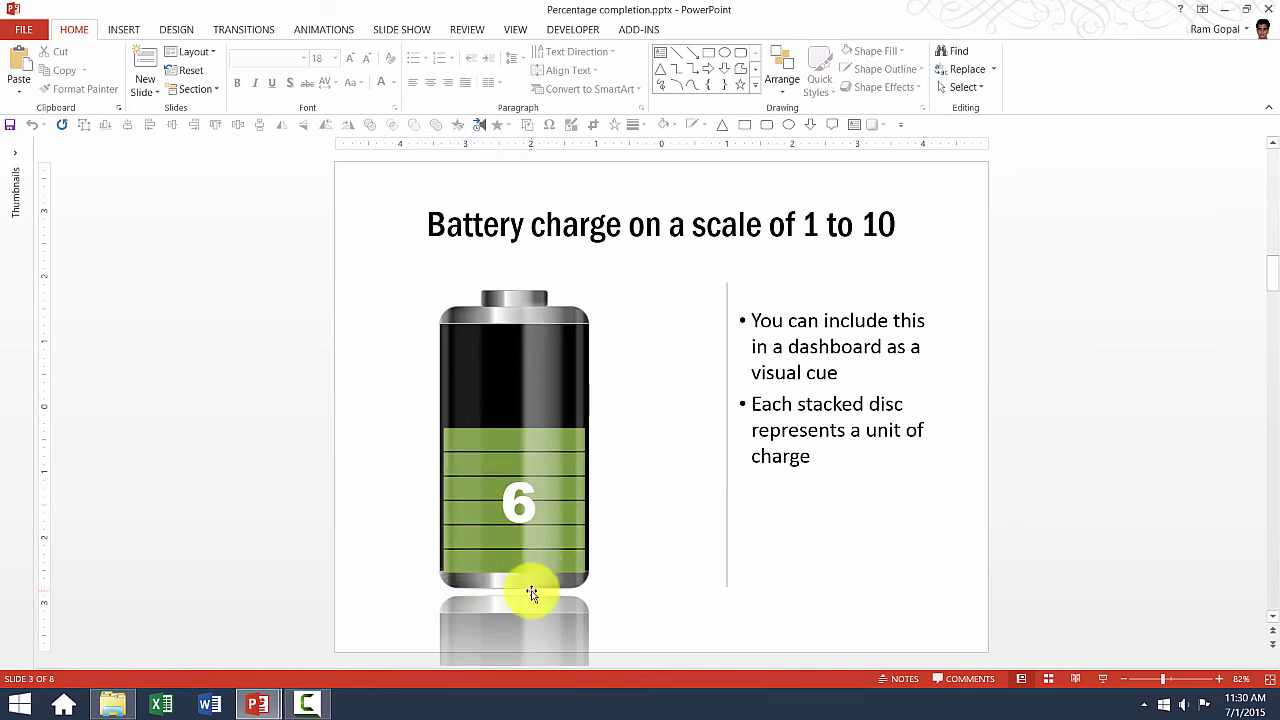
Set the stacked-disc battery chart's Charge value in C2 to 8, then go on to slide 4.
left_click(494, 469)
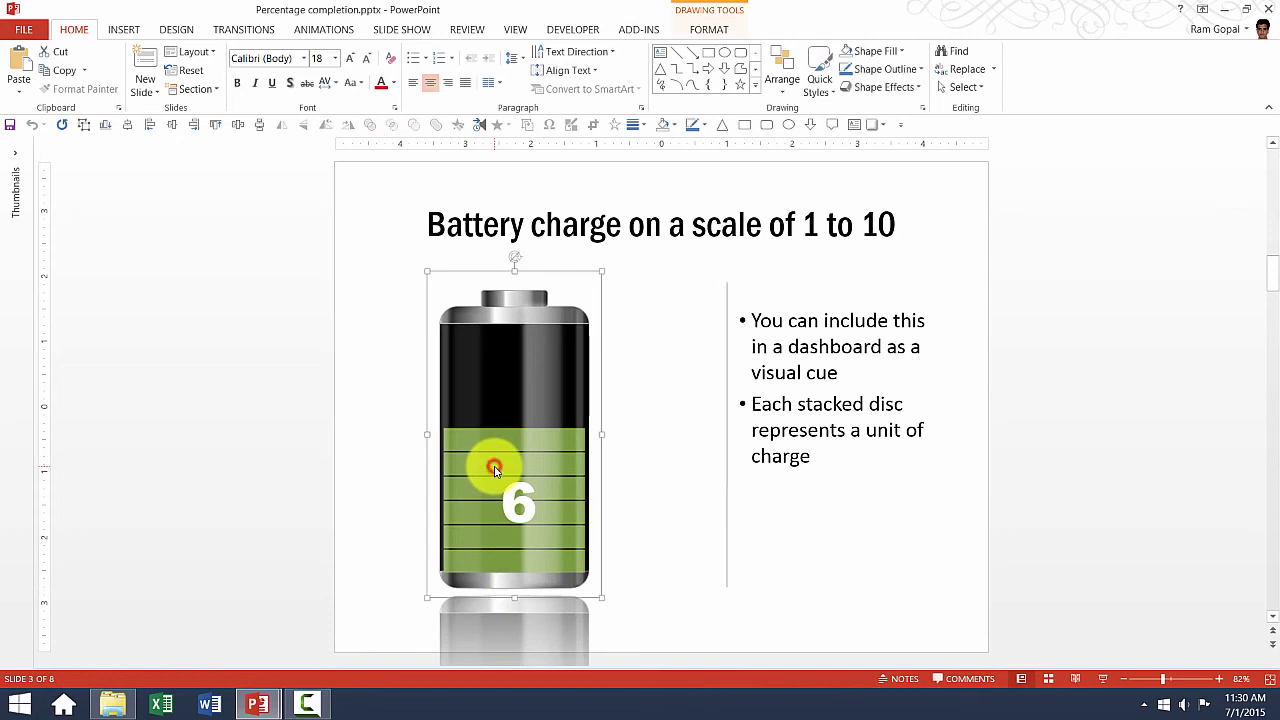
right_click(496, 468)
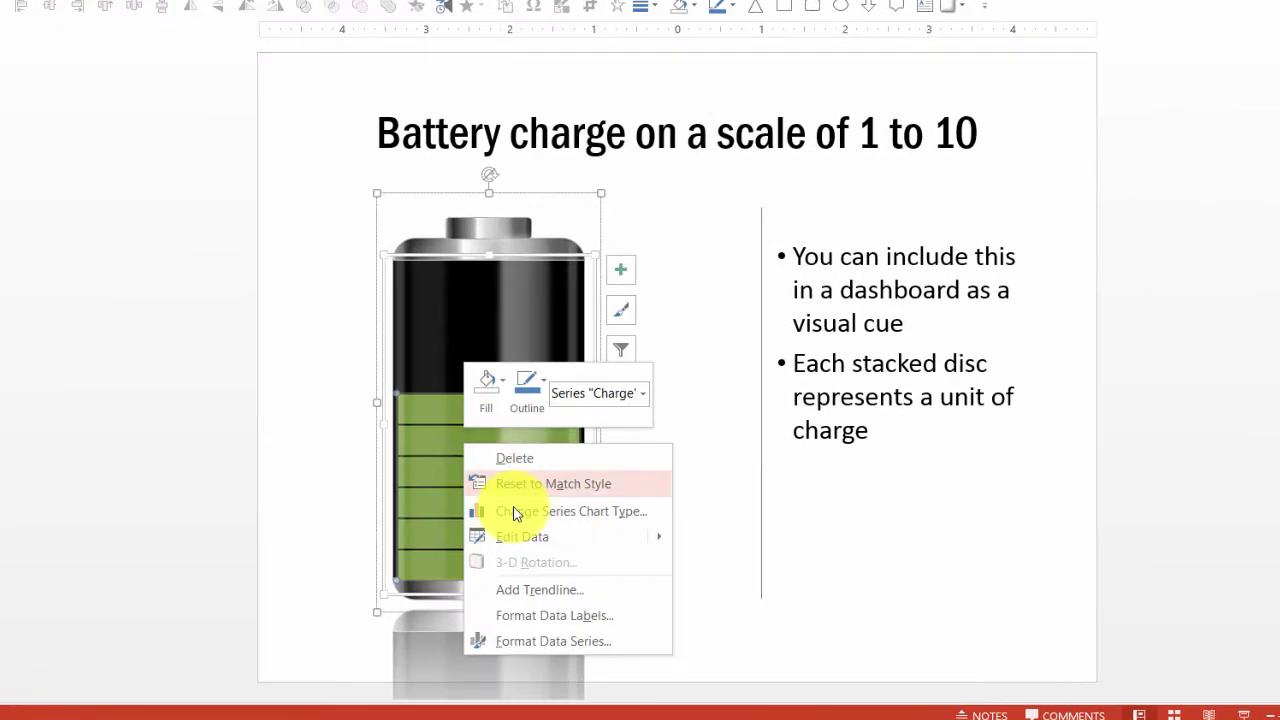
mouse_move(533, 542)
left_click(720, 539)
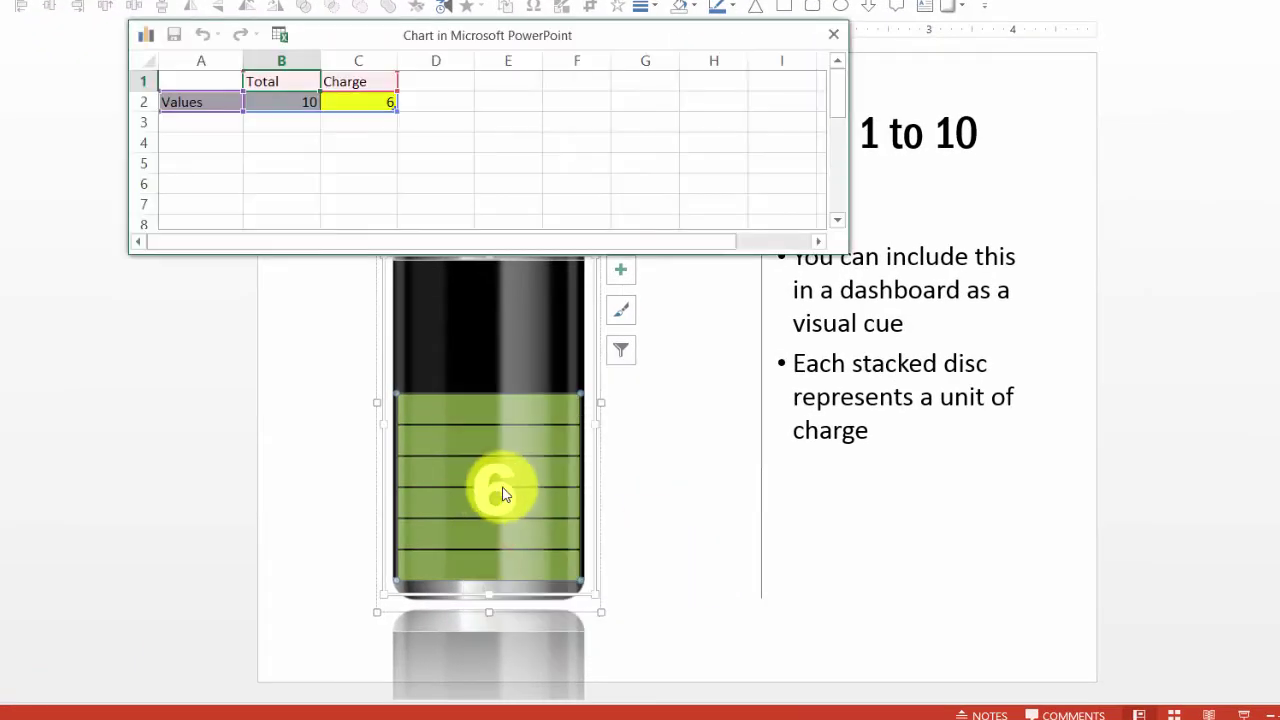
left_click(386, 99)
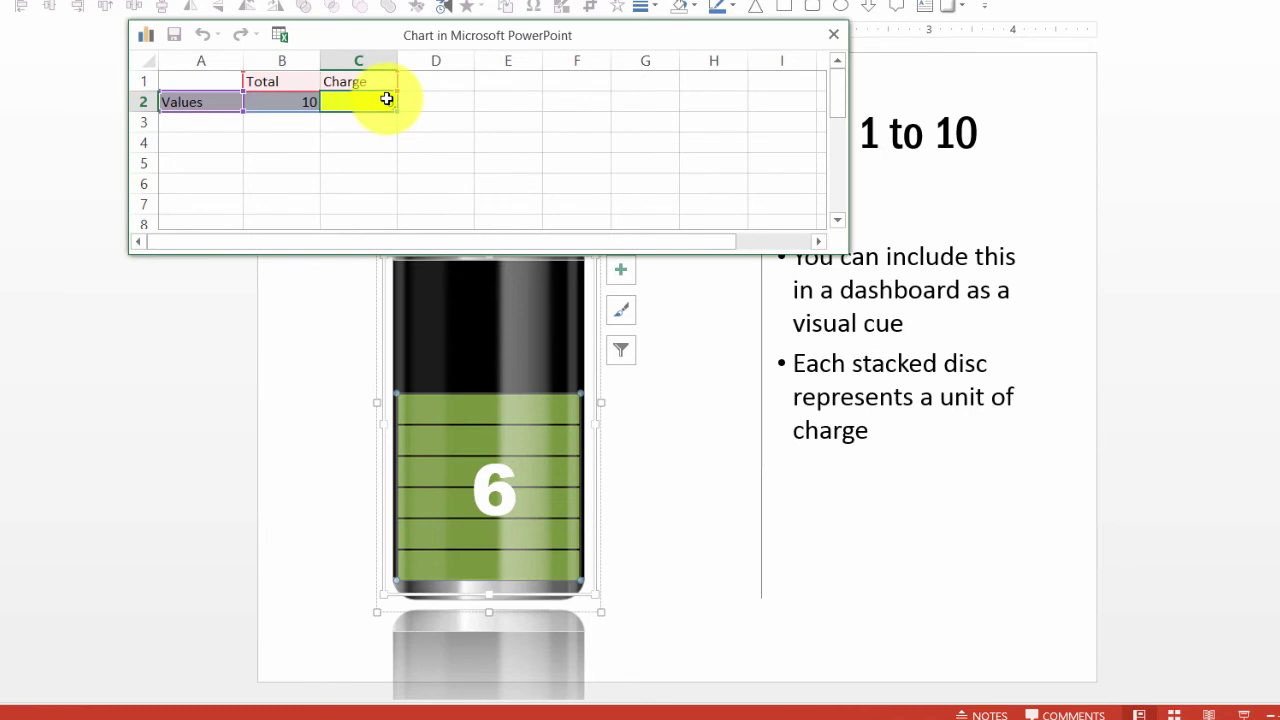
type("8")
left_click(655, 122)
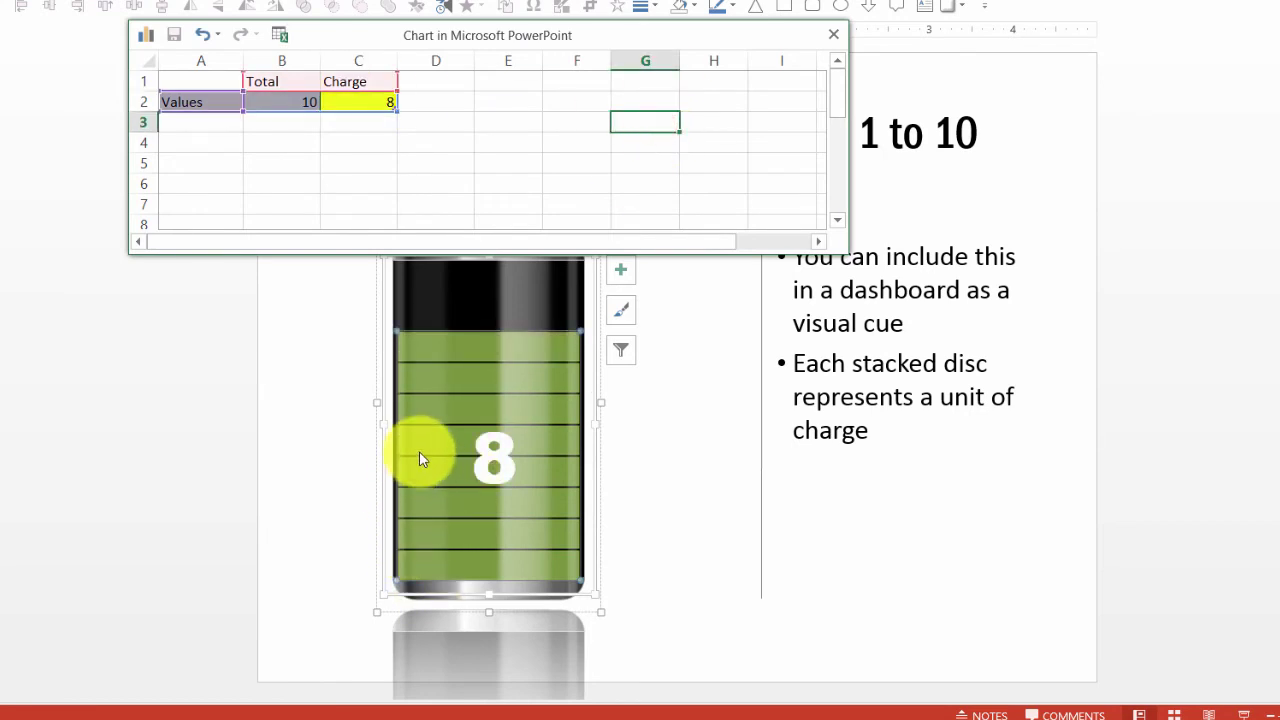
left_click(834, 38)
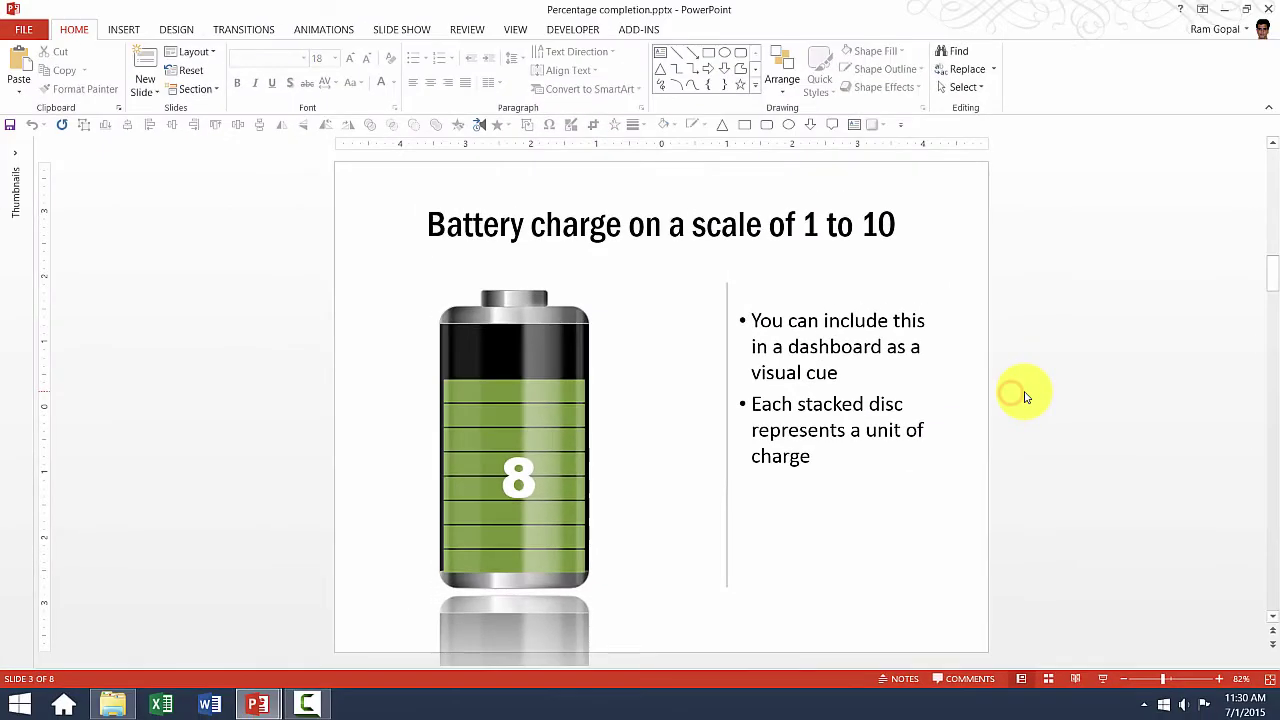
scroll(1024, 397, "down", 1)
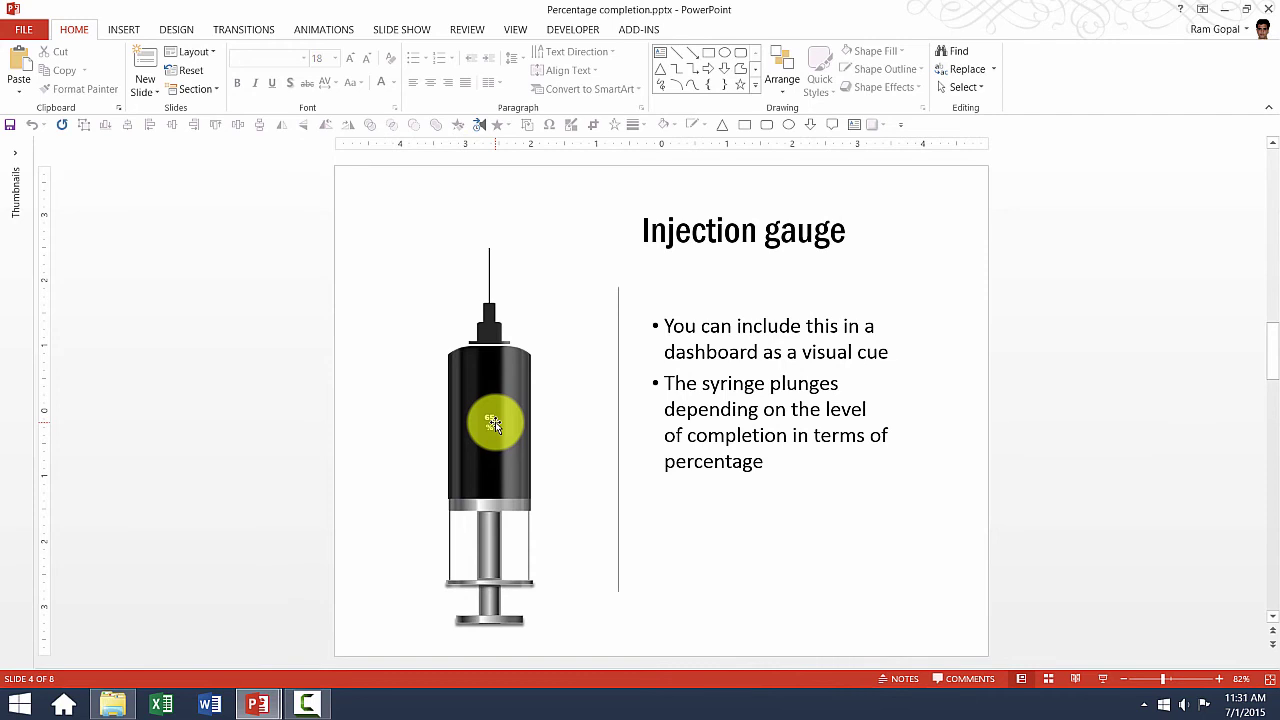
Enter 25% as the sand clock's finished value in C8 so its label reads 75%.
scroll(494, 424, "down", 1)
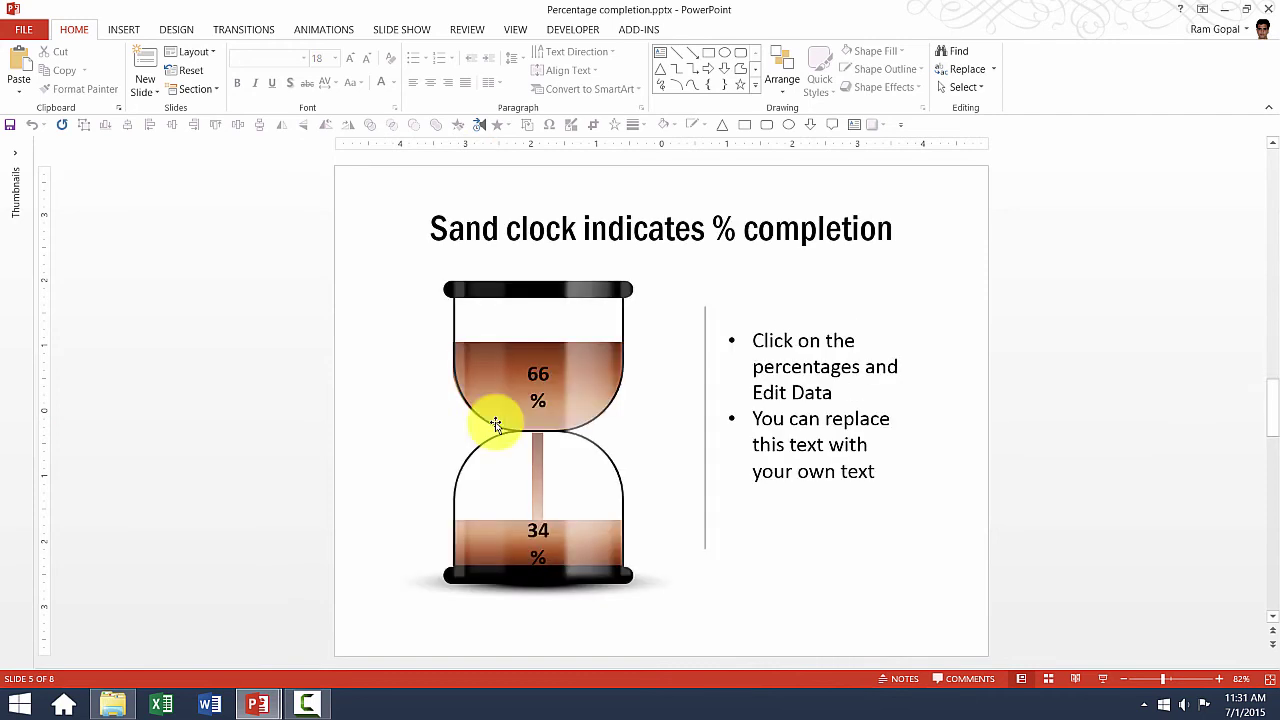
left_click(539, 374)
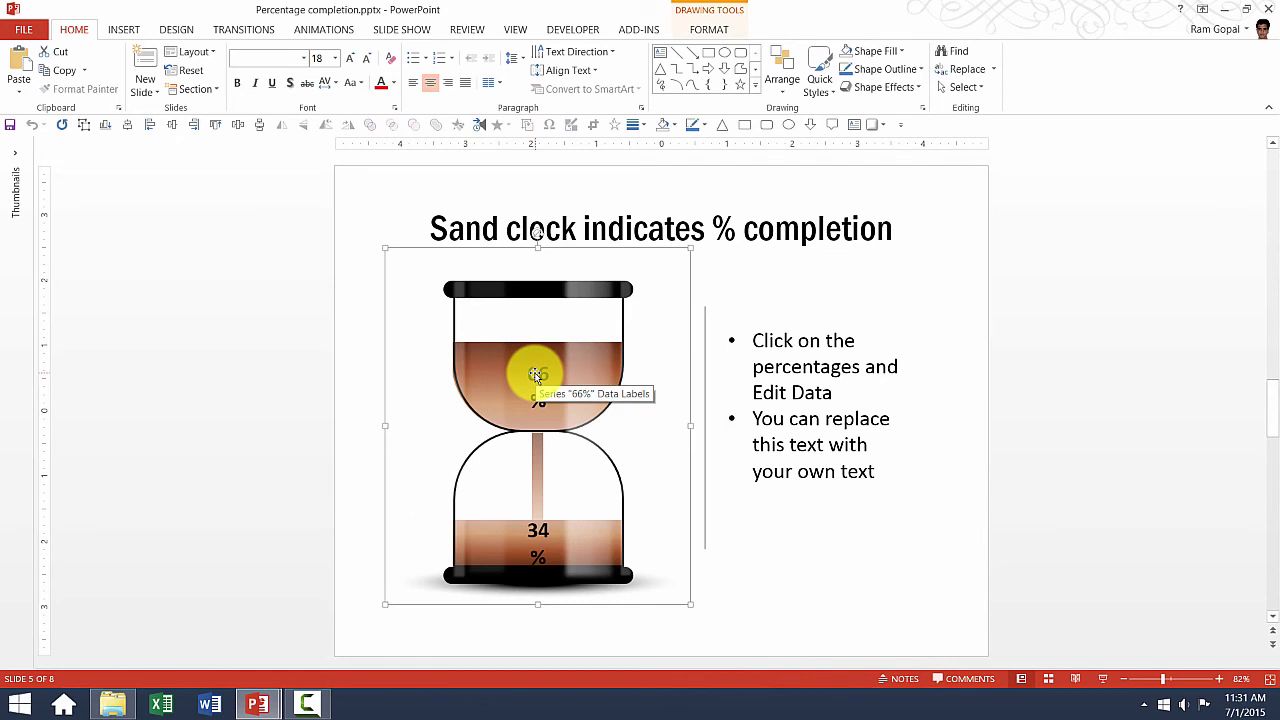
left_click(534, 374)
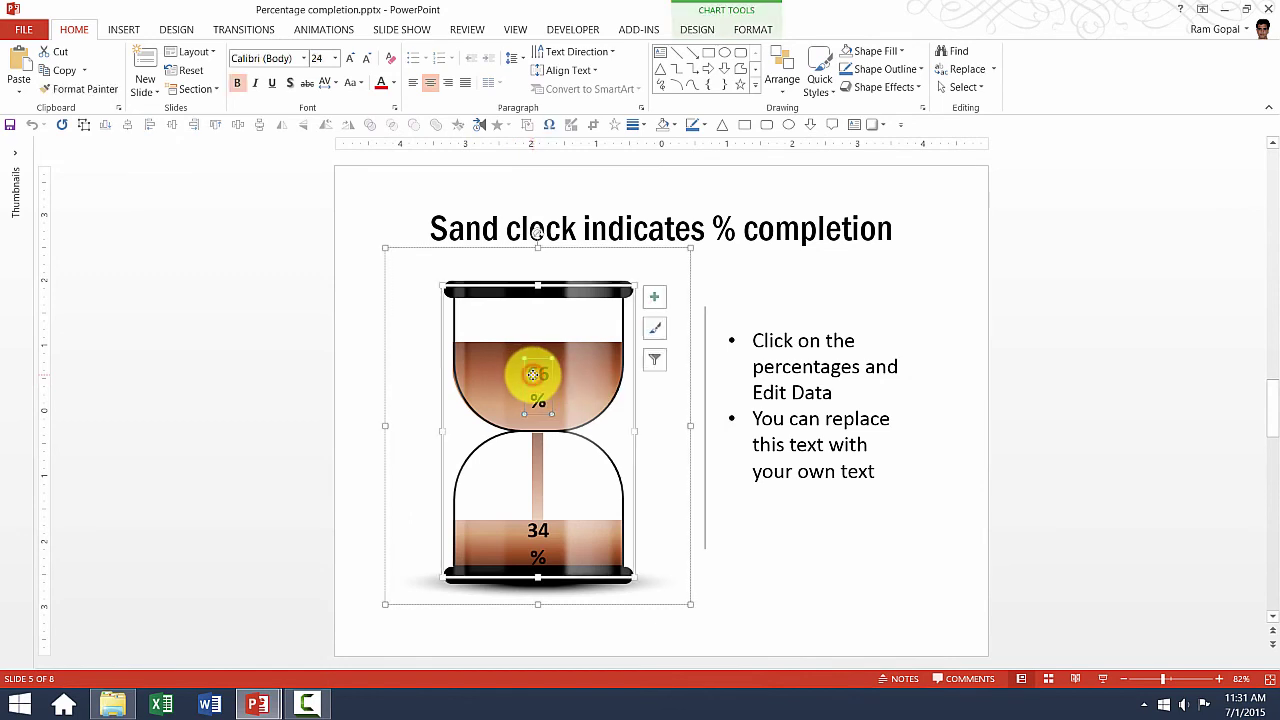
right_click(534, 374)
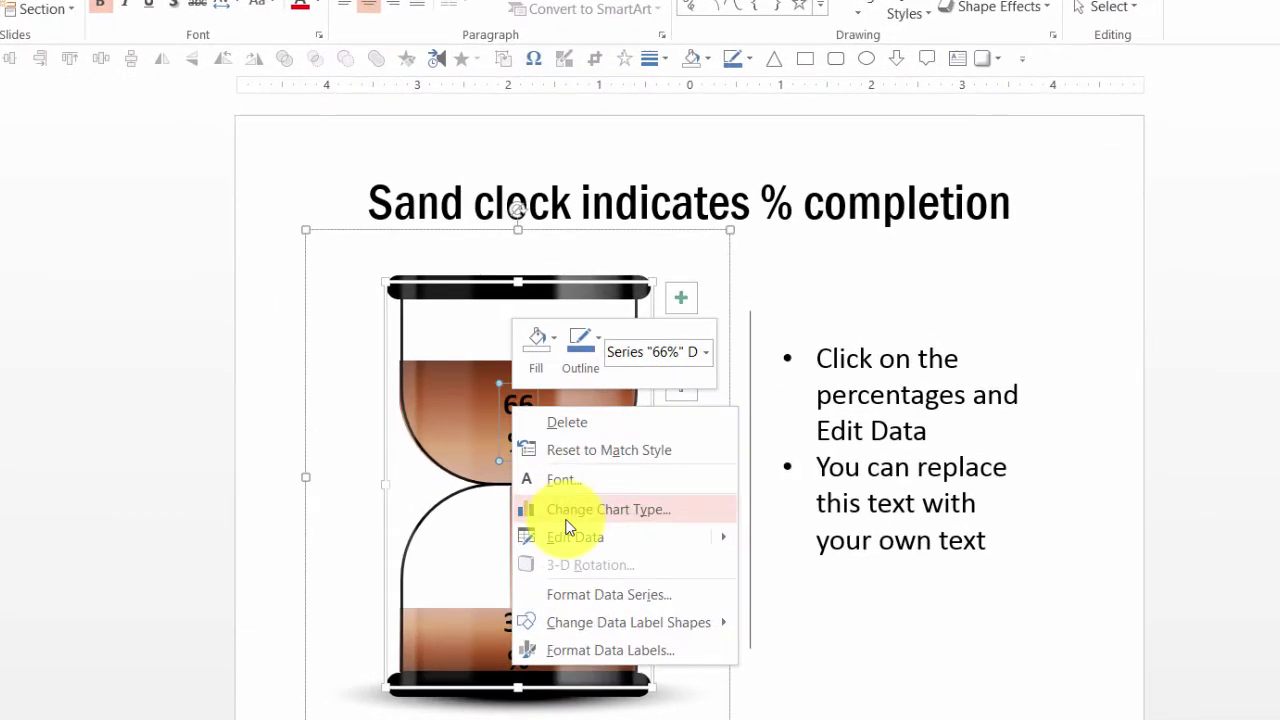
mouse_move(573, 476)
left_click(763, 541)
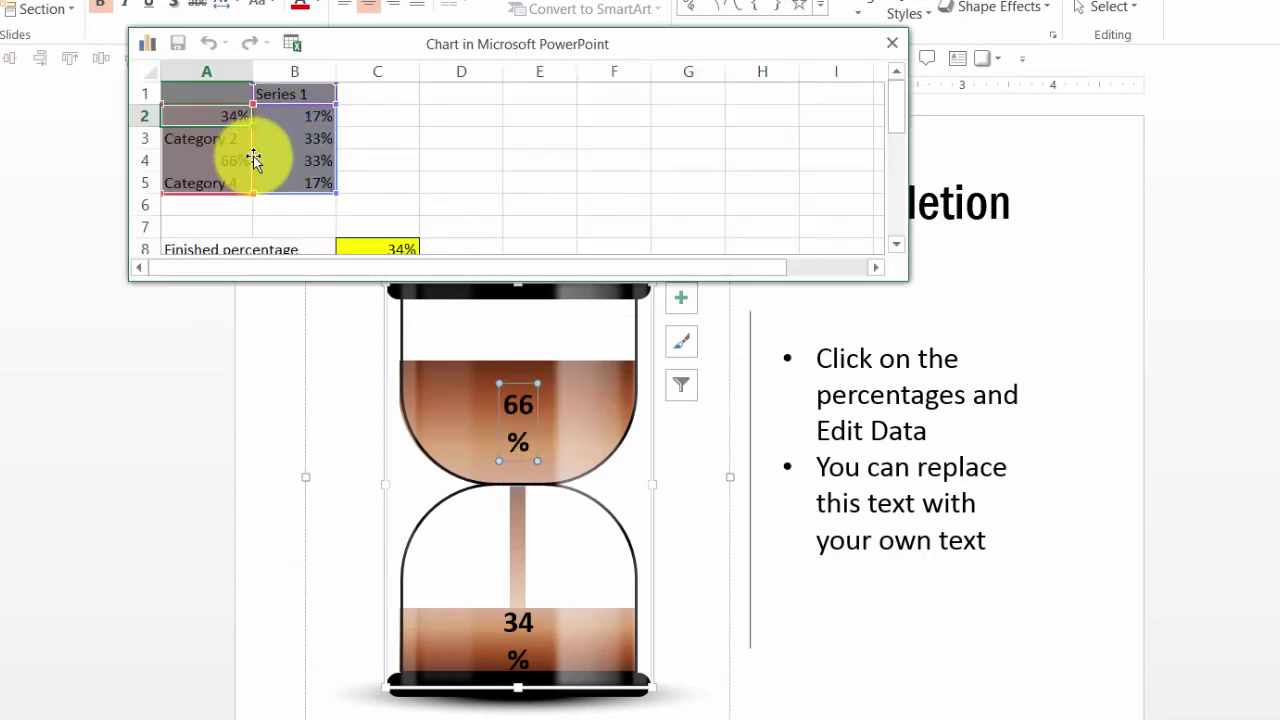
left_click(448, 232)
scroll(500, 203, "down", 3)
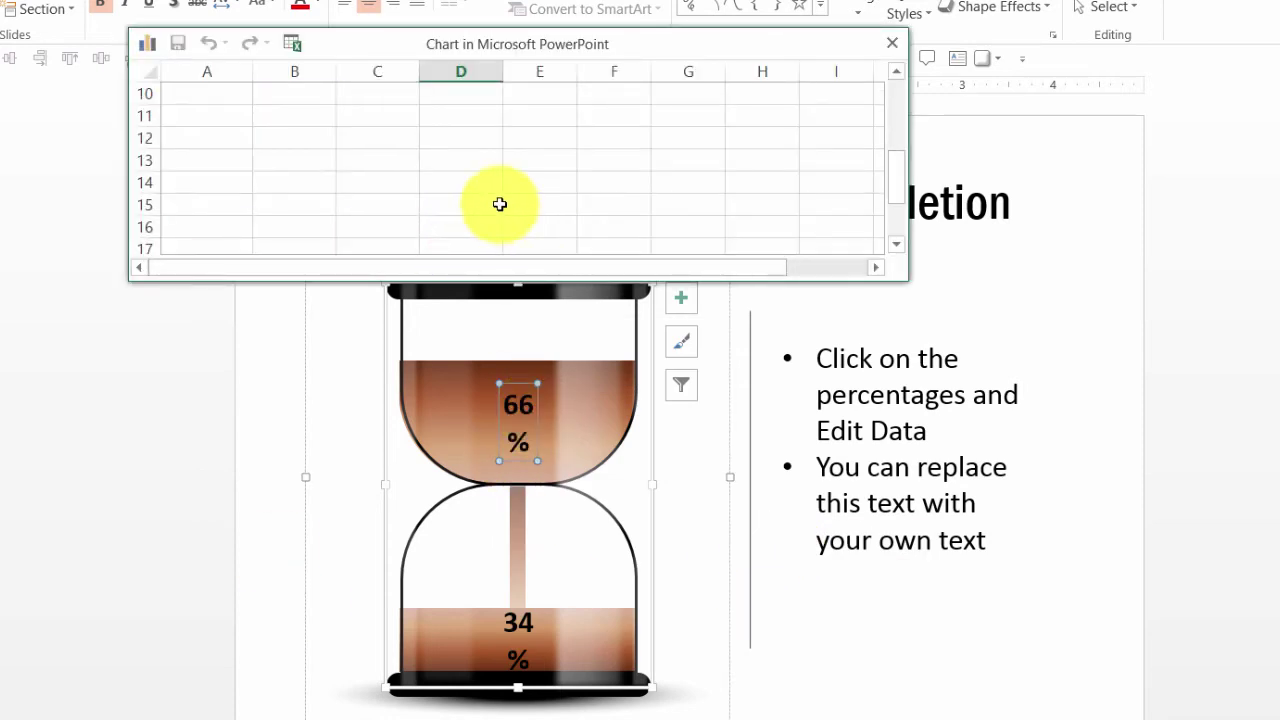
scroll(498, 203, "up", 2)
left_click(400, 182)
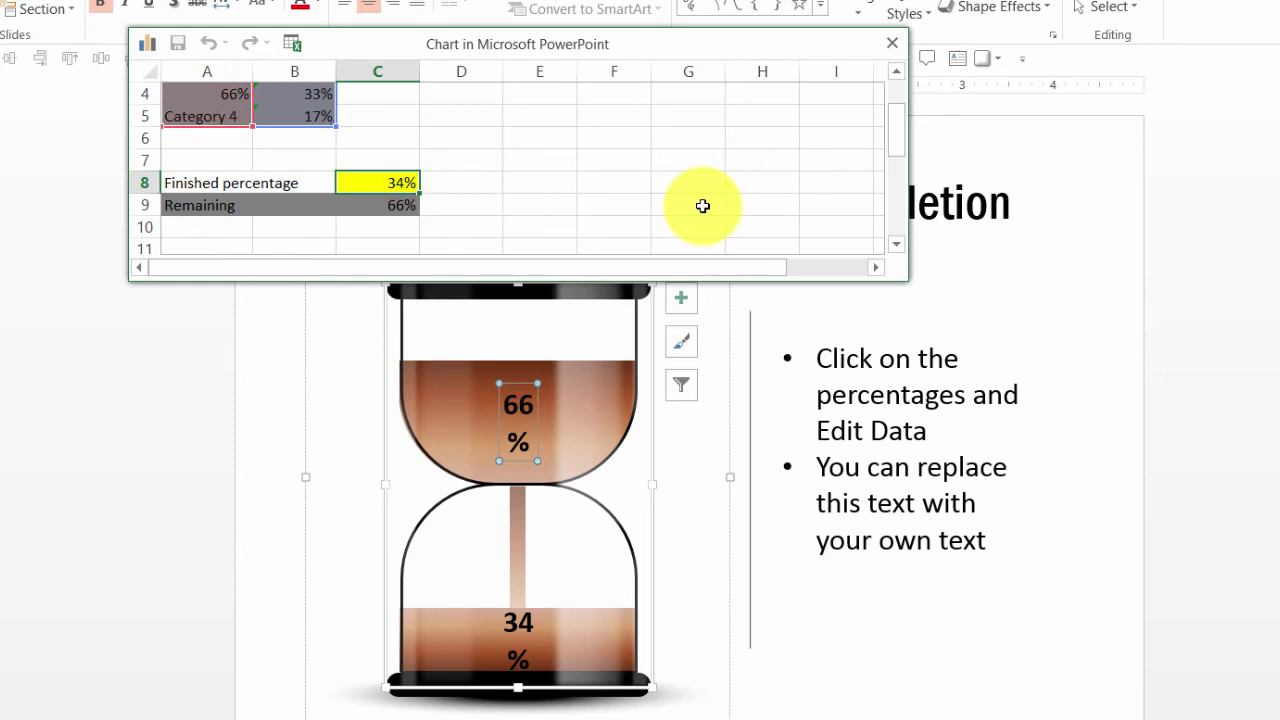
type("25")
left_click(708, 205)
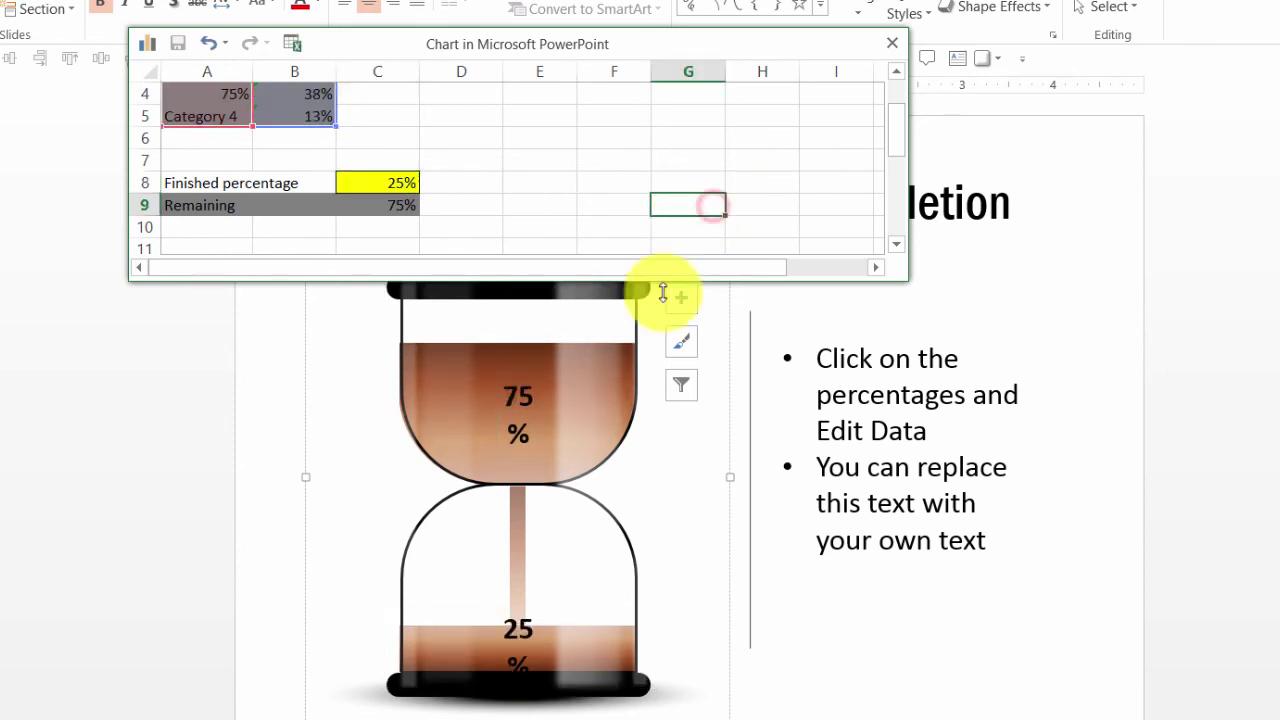
left_click(521, 438)
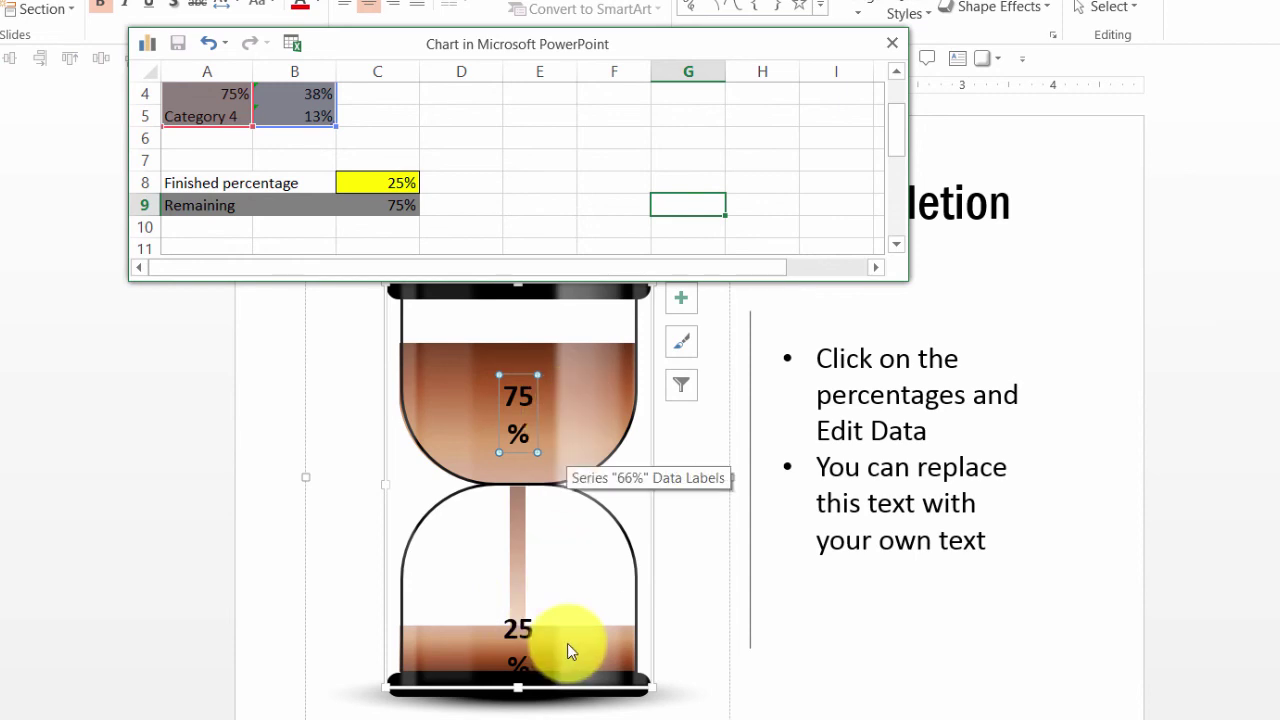
Review the sand clock's data sheet and close it.
left_click(492, 145)
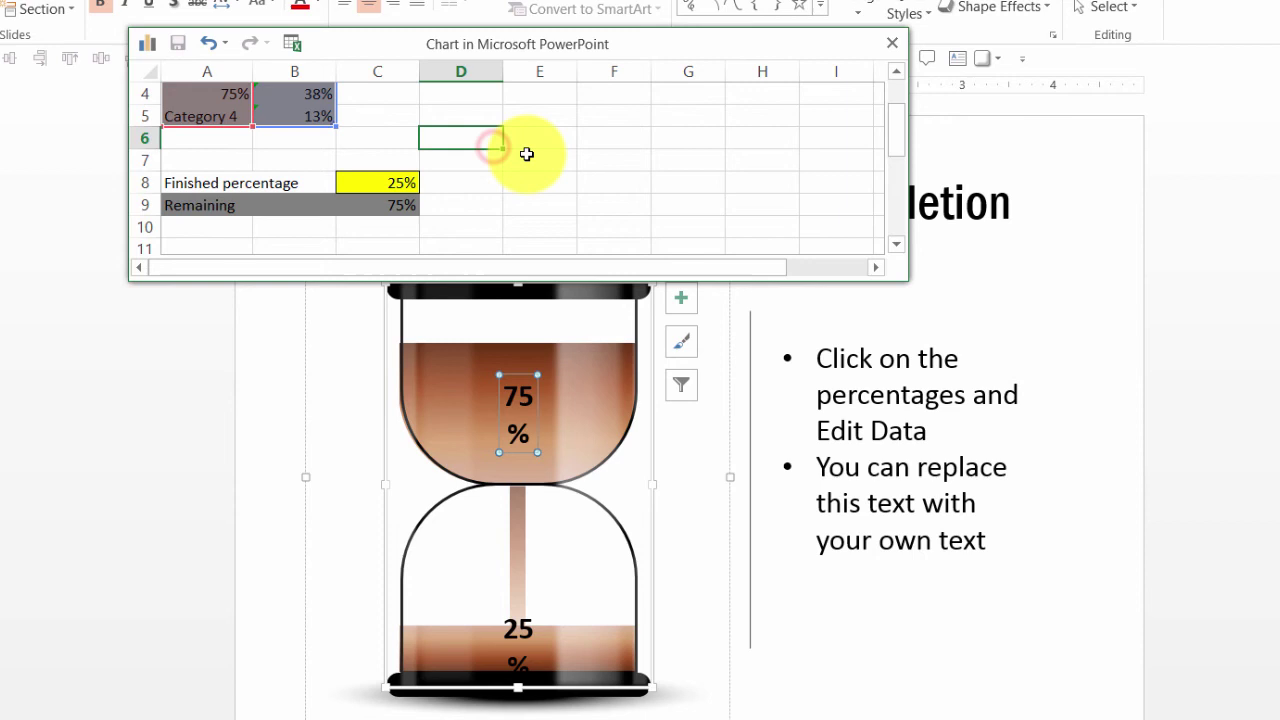
scroll(562, 147, "up", 1)
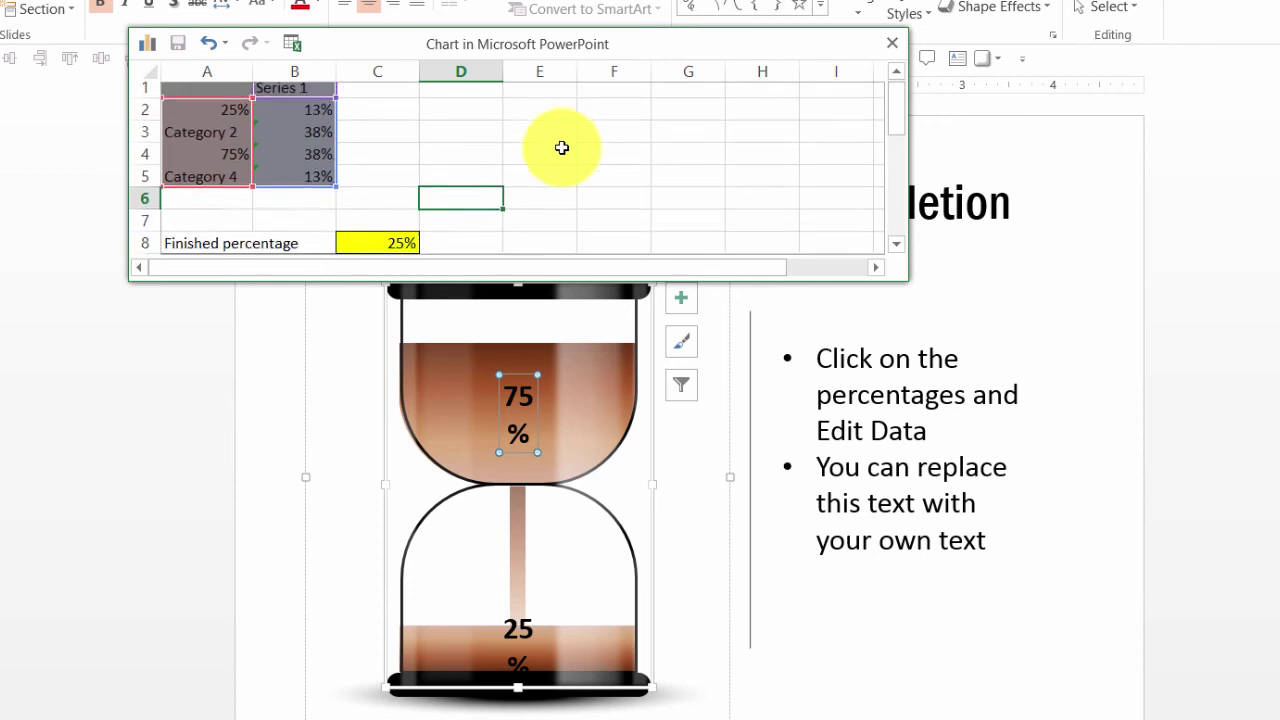
scroll(560, 150, "down", 1)
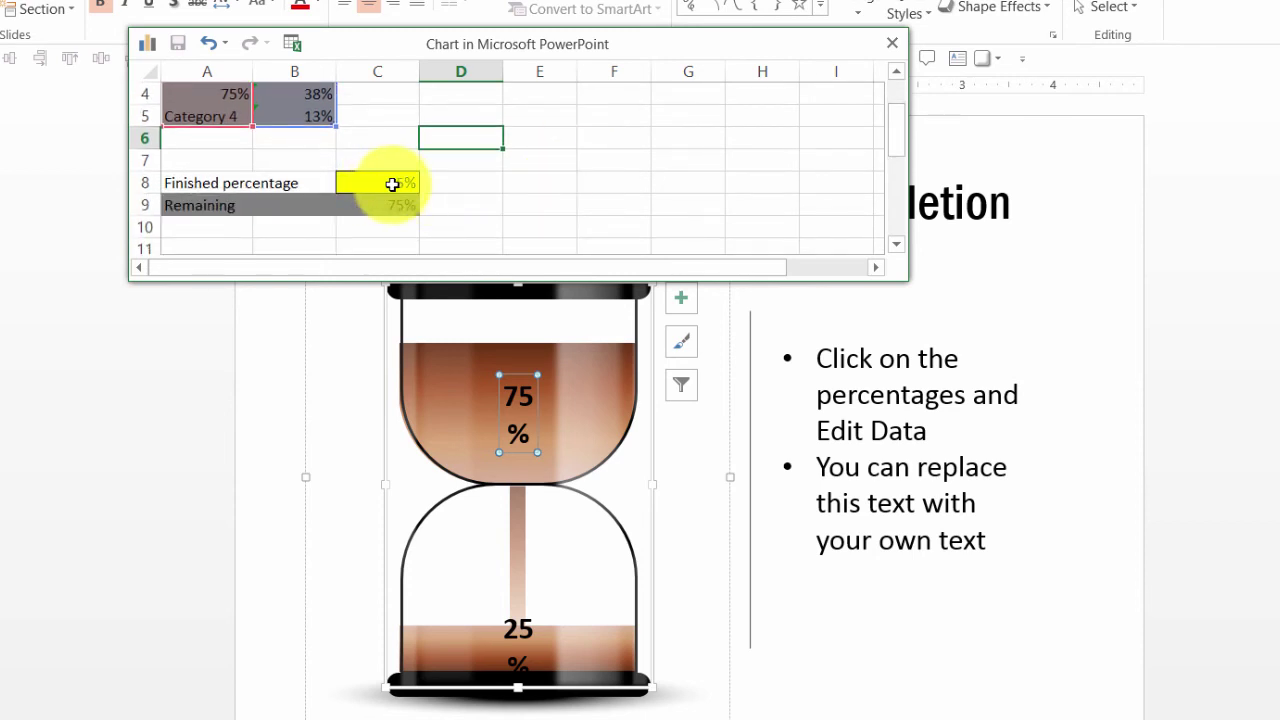
left_click(896, 55)
Change Project 3's bottle value in B4 from 25% to 75%, then go on to the truck slide.
scroll(1143, 261, "down", 1)
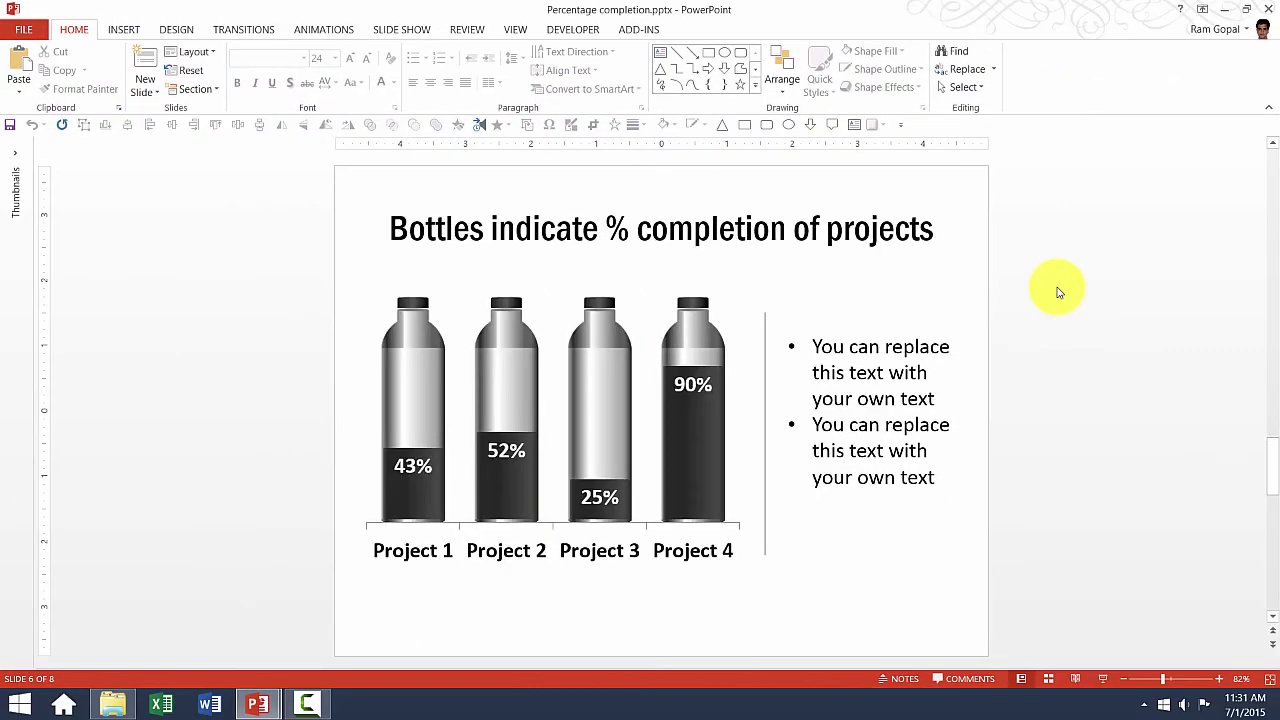
mouse_move(494, 383)
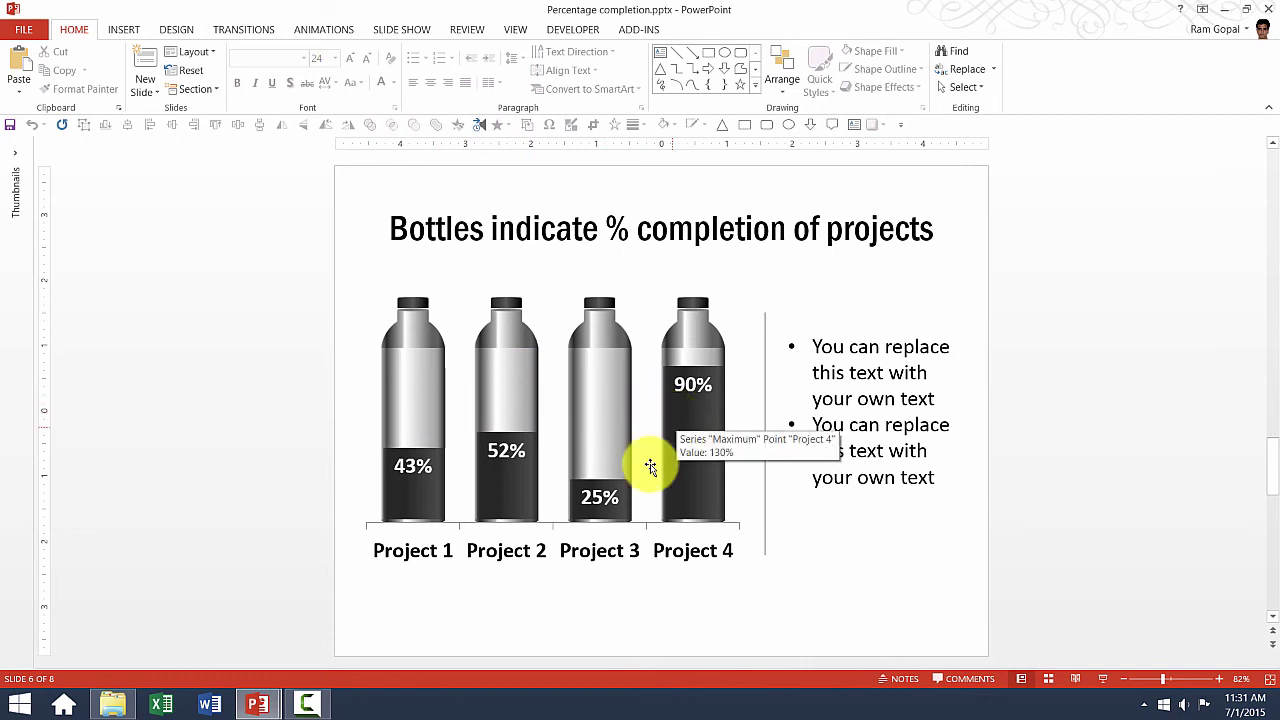
left_click(600, 497)
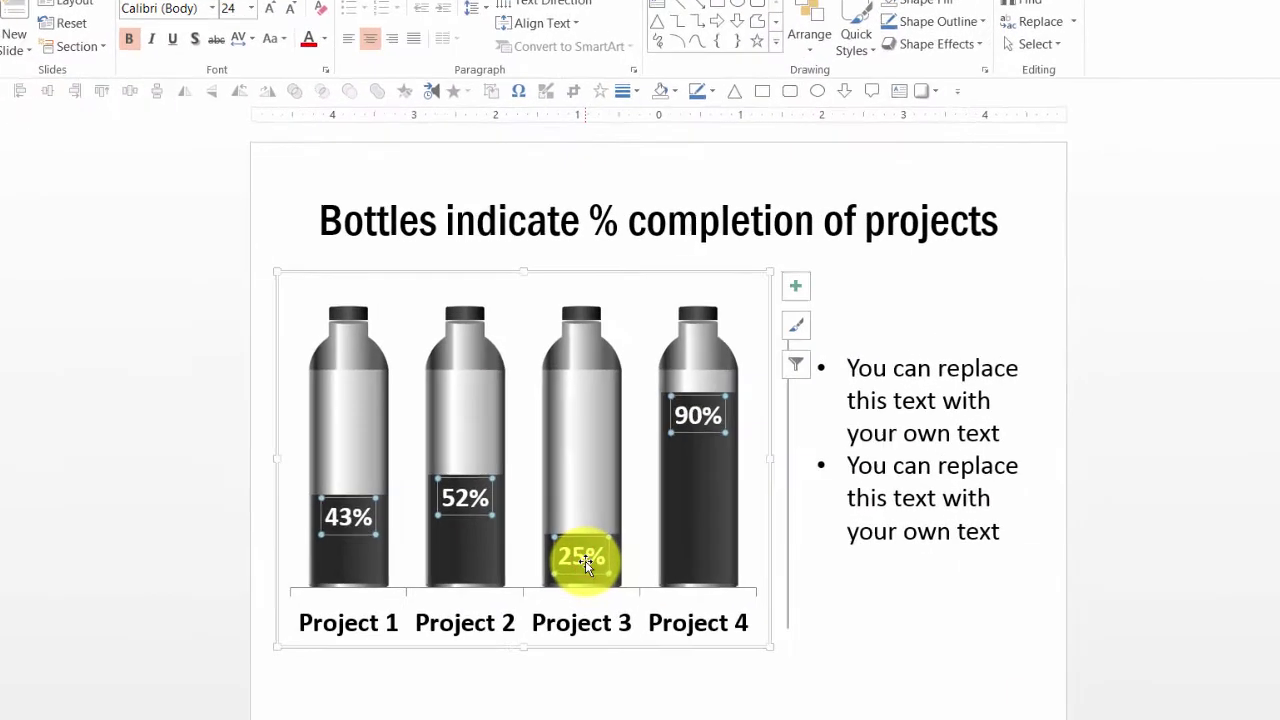
right_click(585, 562)
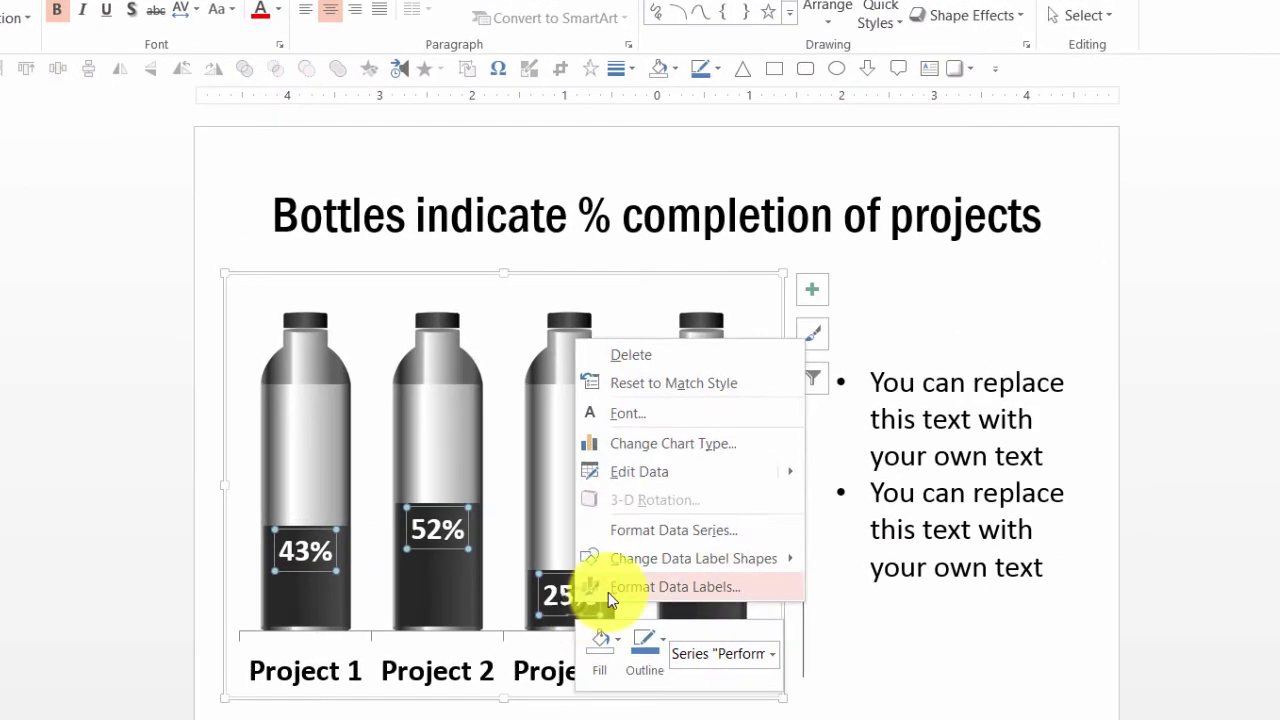
left_click(662, 449)
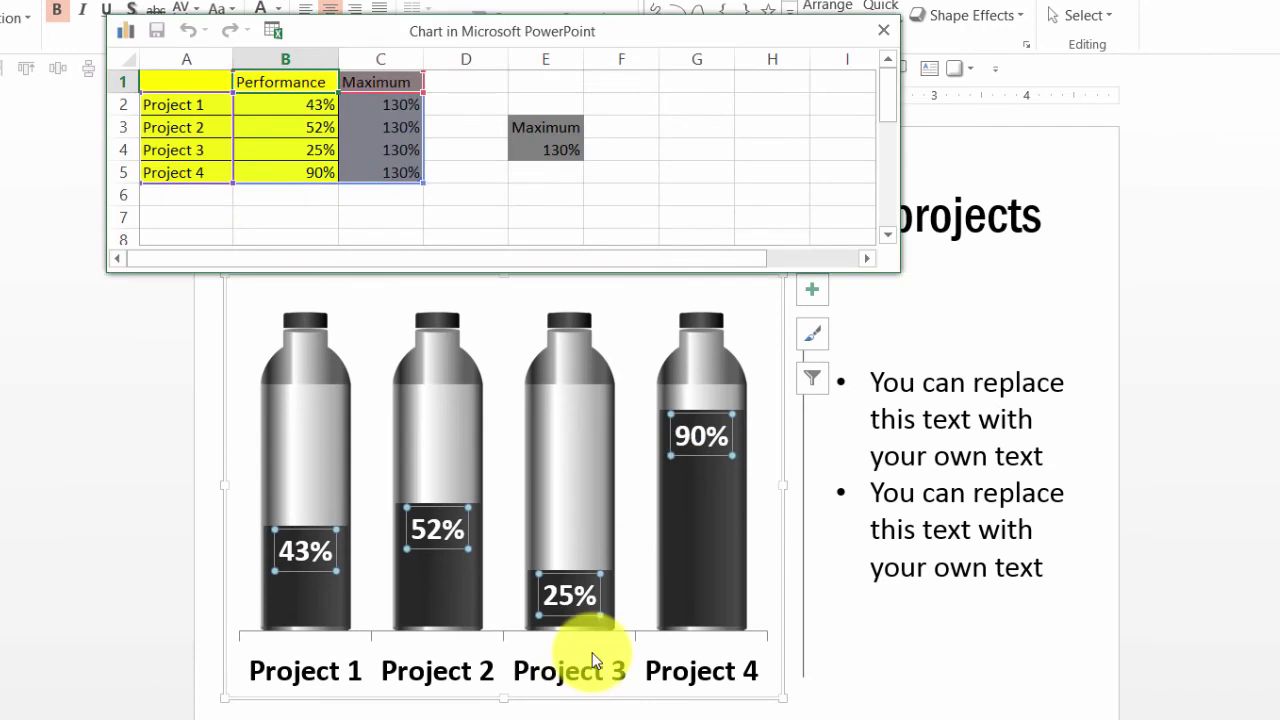
left_click(312, 152)
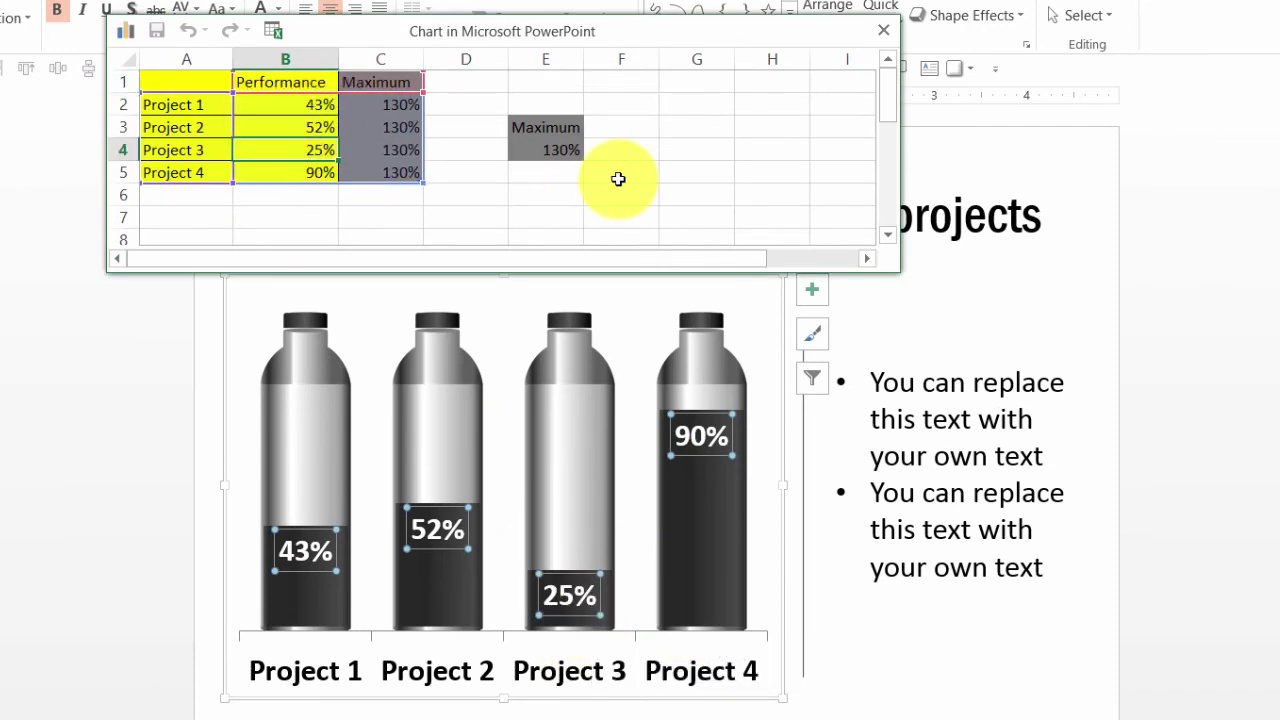
type("7")
left_click(816, 106)
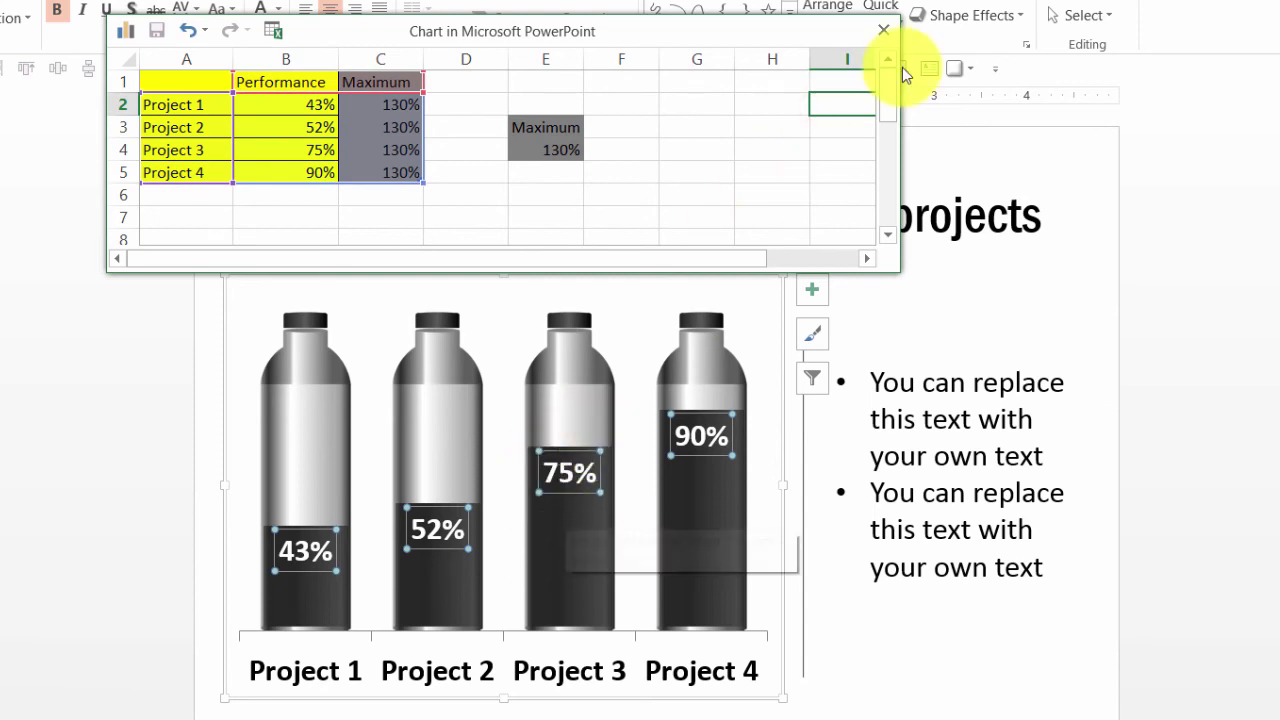
left_click(886, 29)
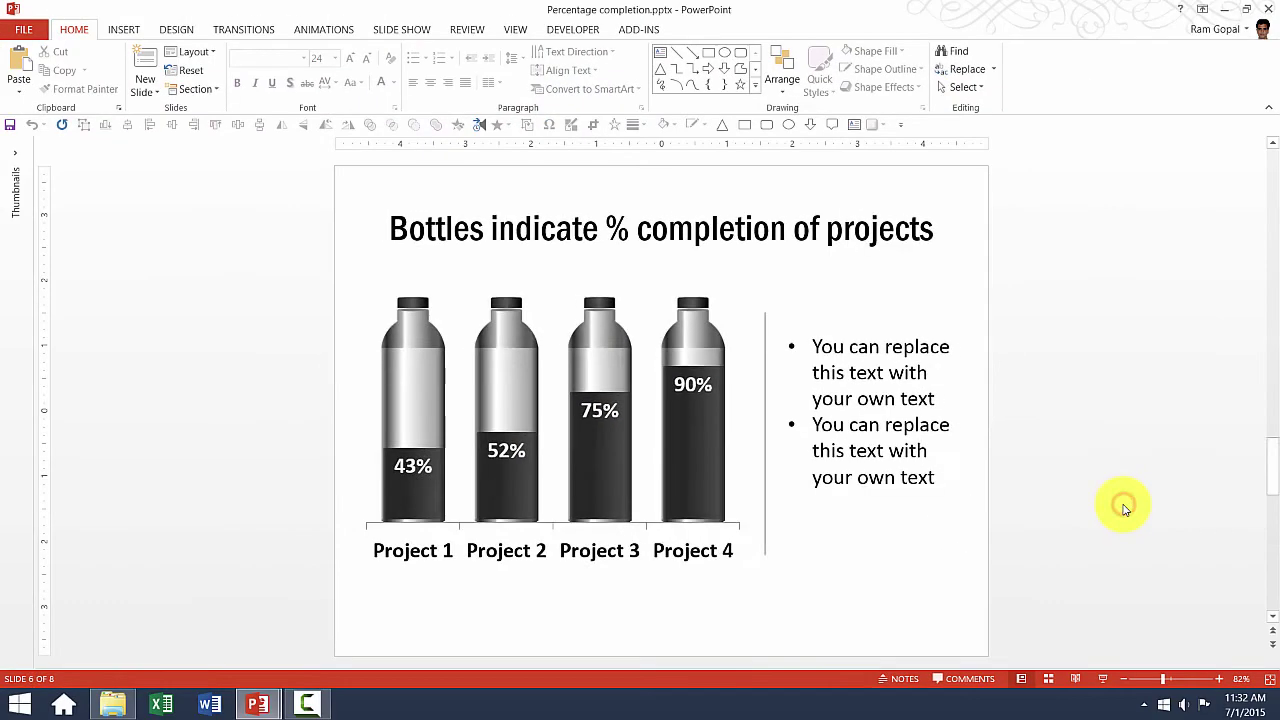
scroll(1155, 524, "down", 1)
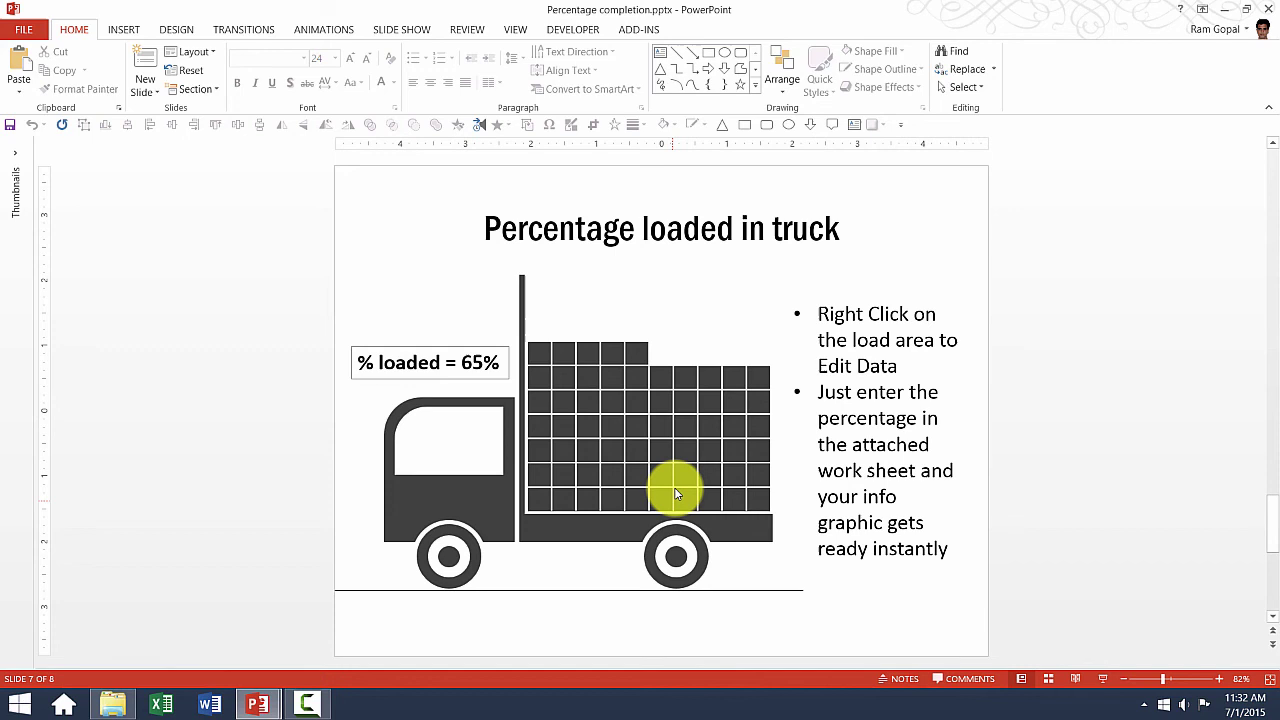
Enter 41% as the truck chart's Percentage Completion value in B16.
mouse_move(676, 480)
left_click(662, 420)
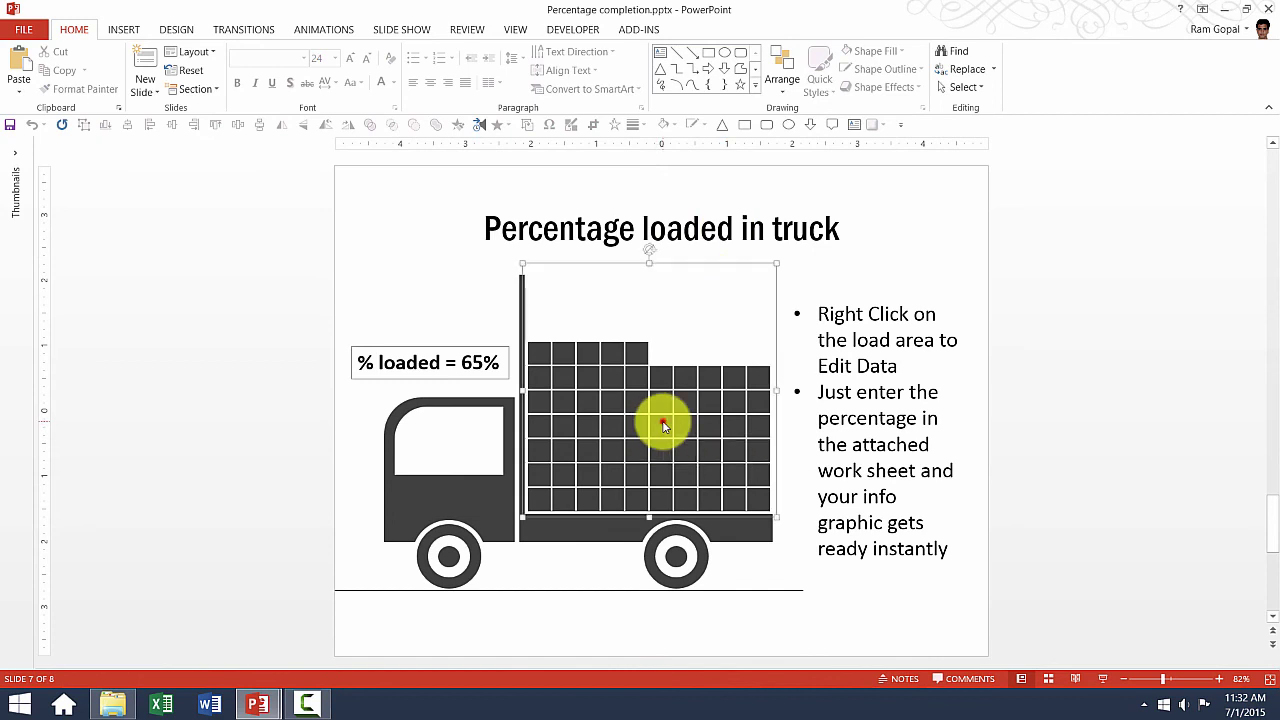
right_click(664, 427)
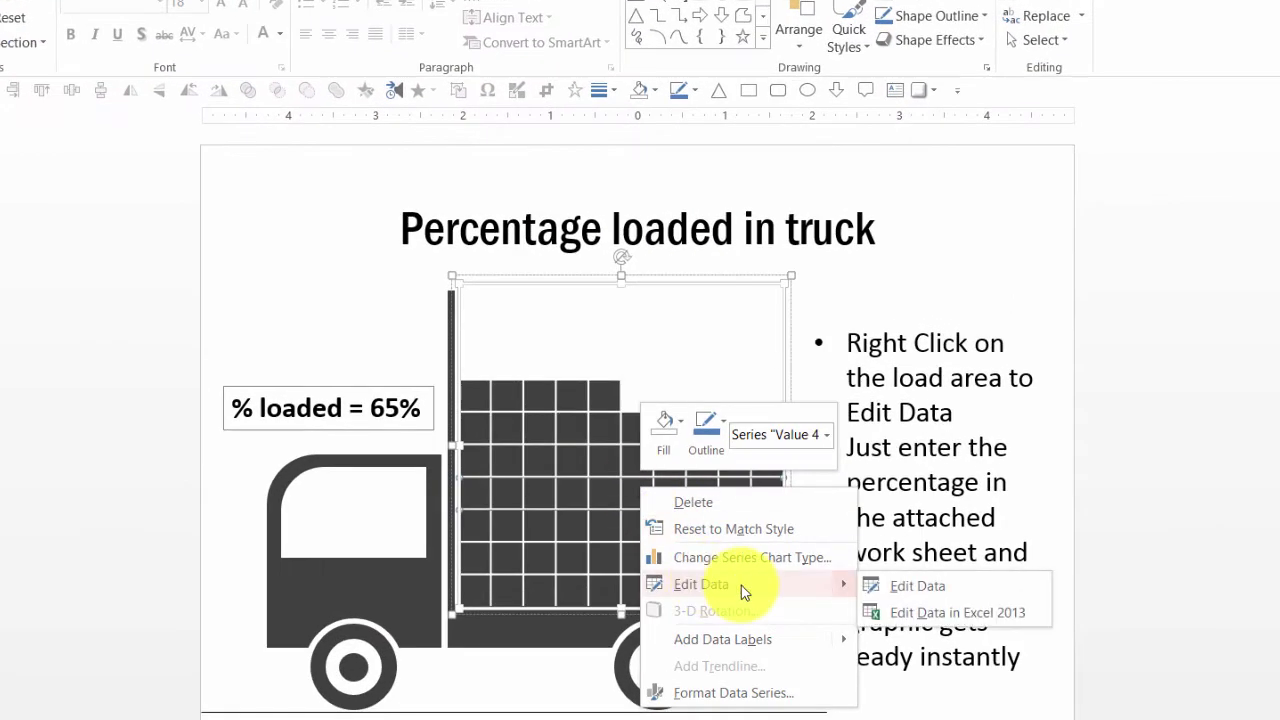
left_click(963, 571)
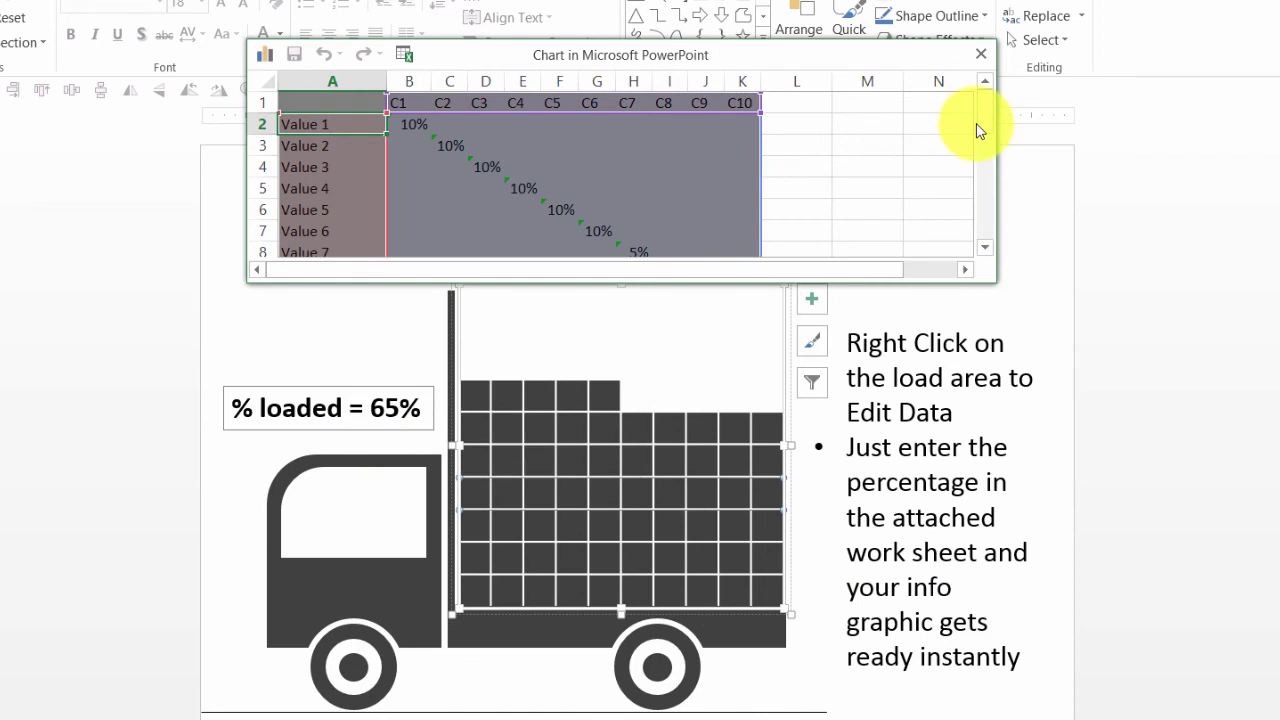
left_click_drag(982, 118, 990, 205)
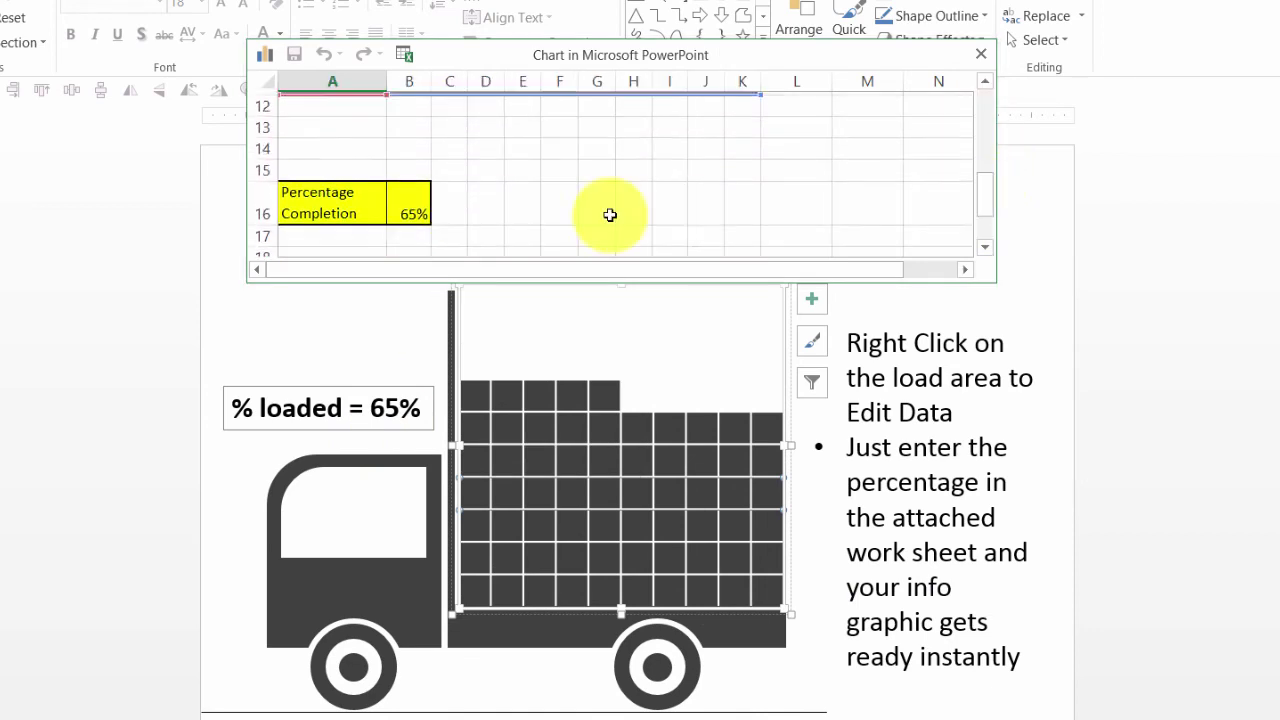
left_click(423, 200)
type("41")
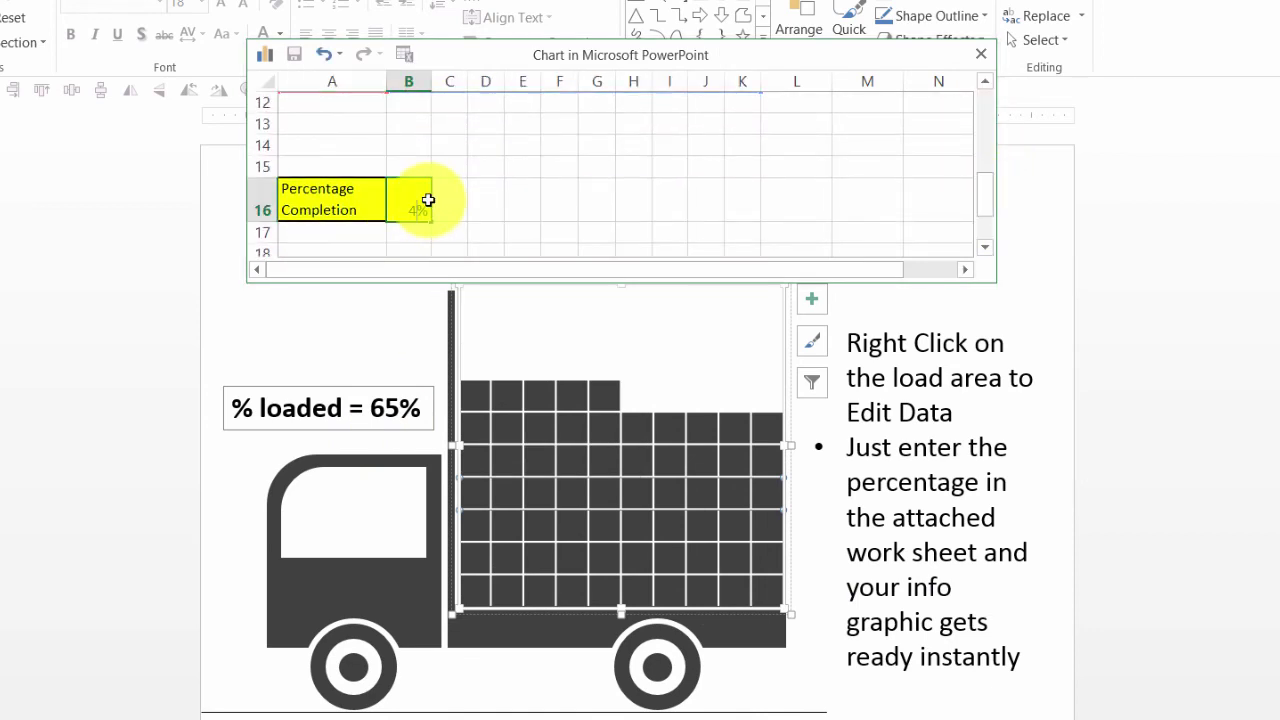
key("ctrl+Return")
left_click(630, 168)
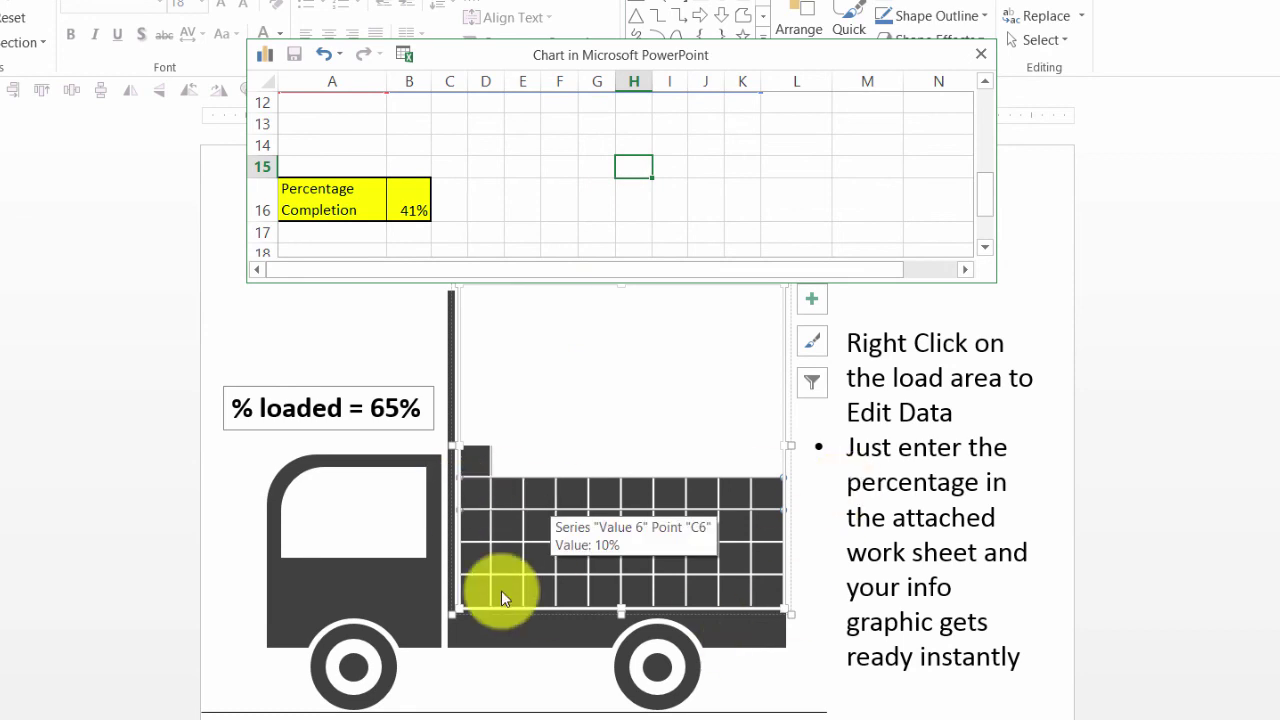
Change B16 to 59%, then 85%, and close the truck chart's data sheet.
left_click(415, 196)
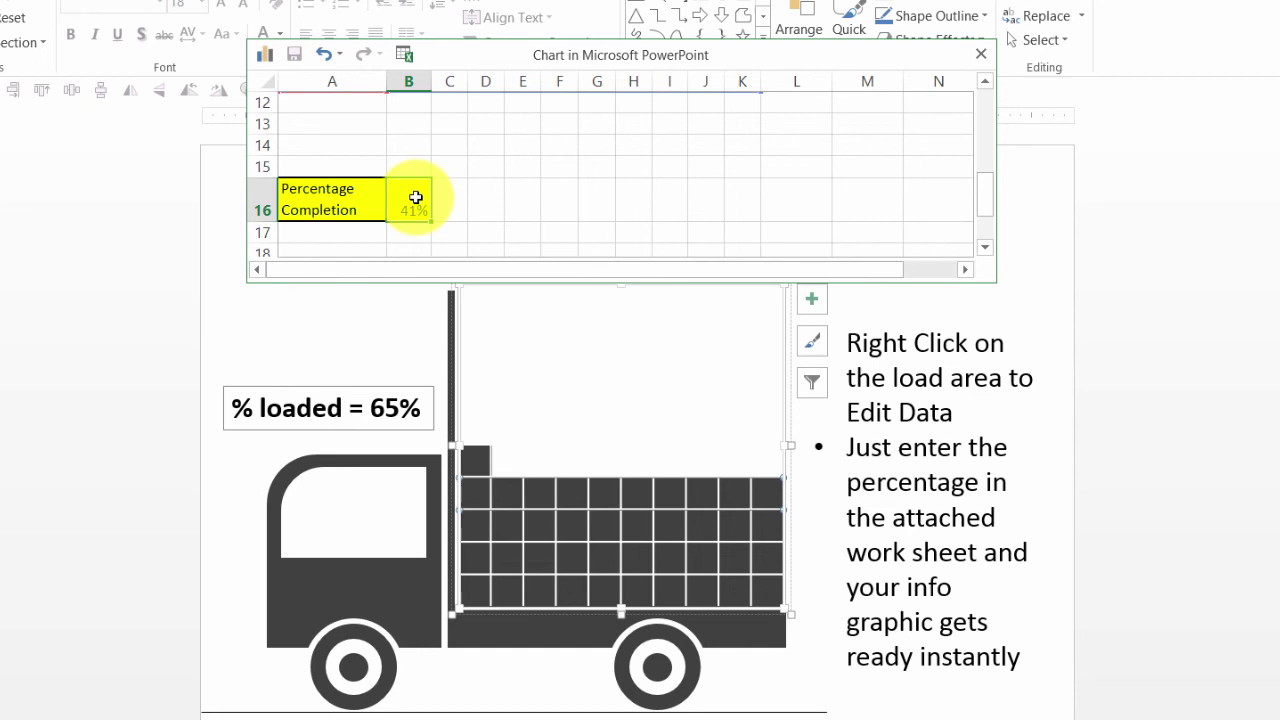
type("59")
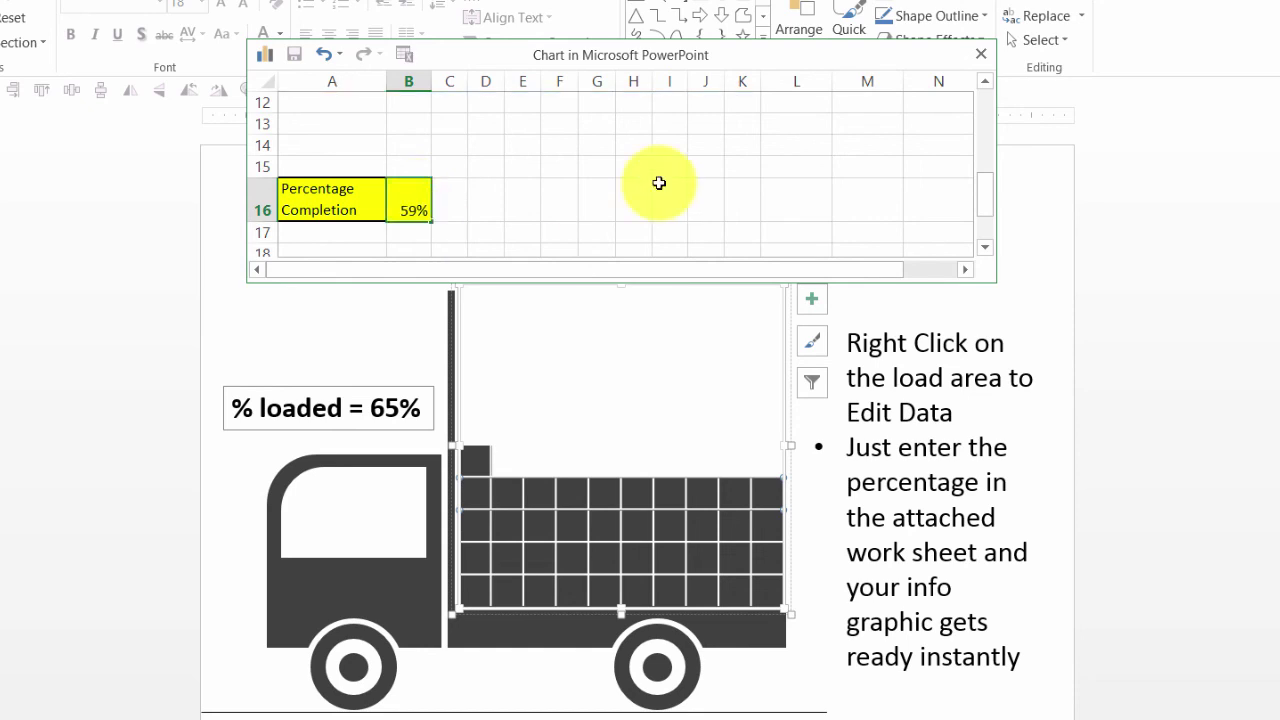
left_click(668, 190)
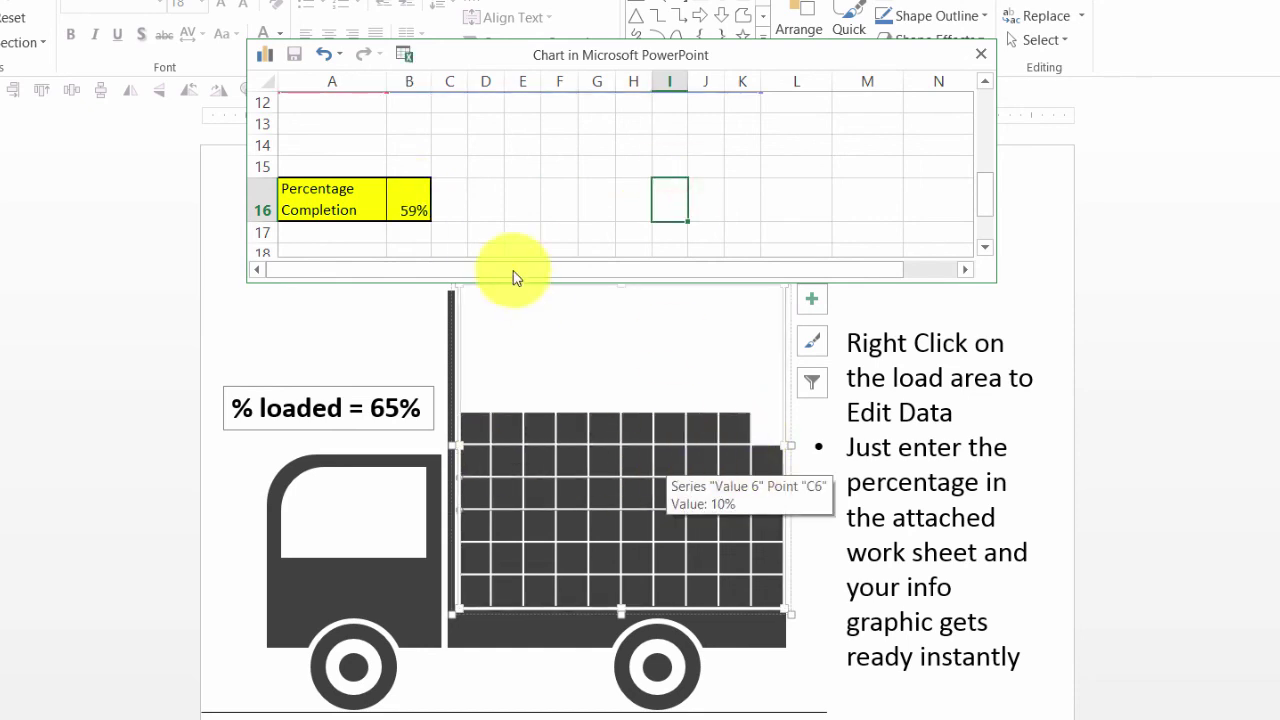
left_click(416, 196)
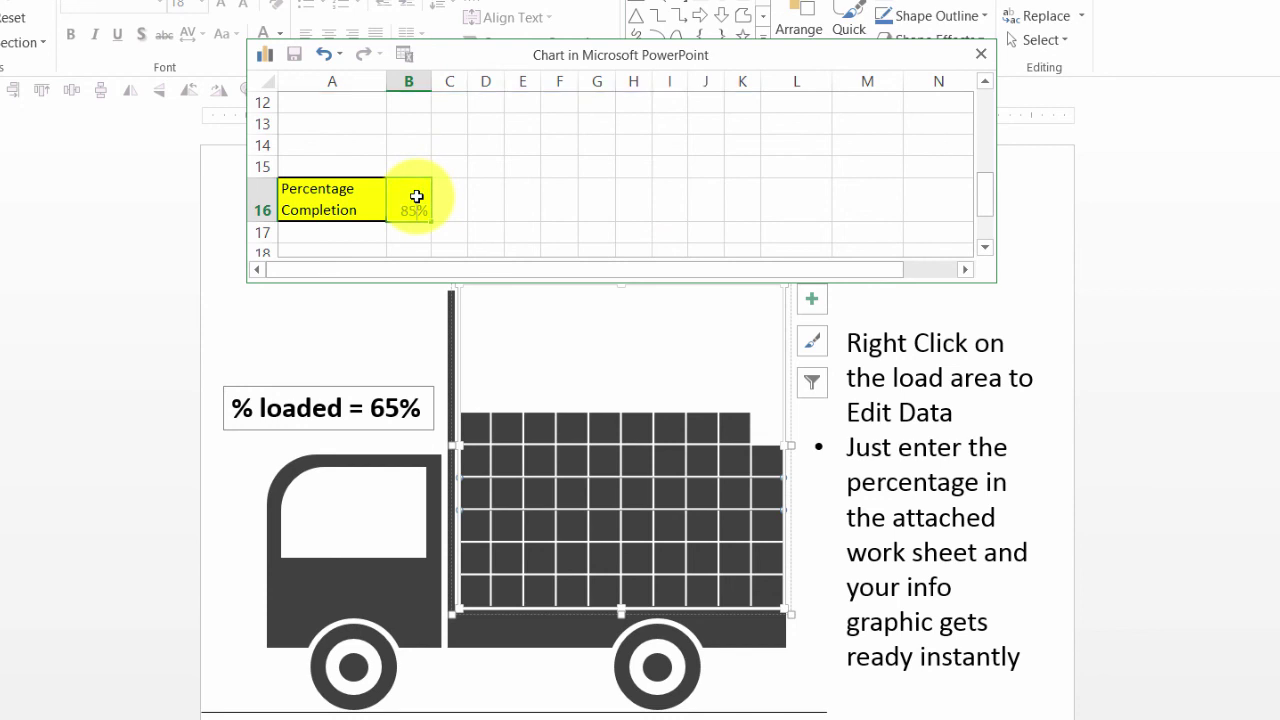
left_click(726, 182)
mouse_move(652, 378)
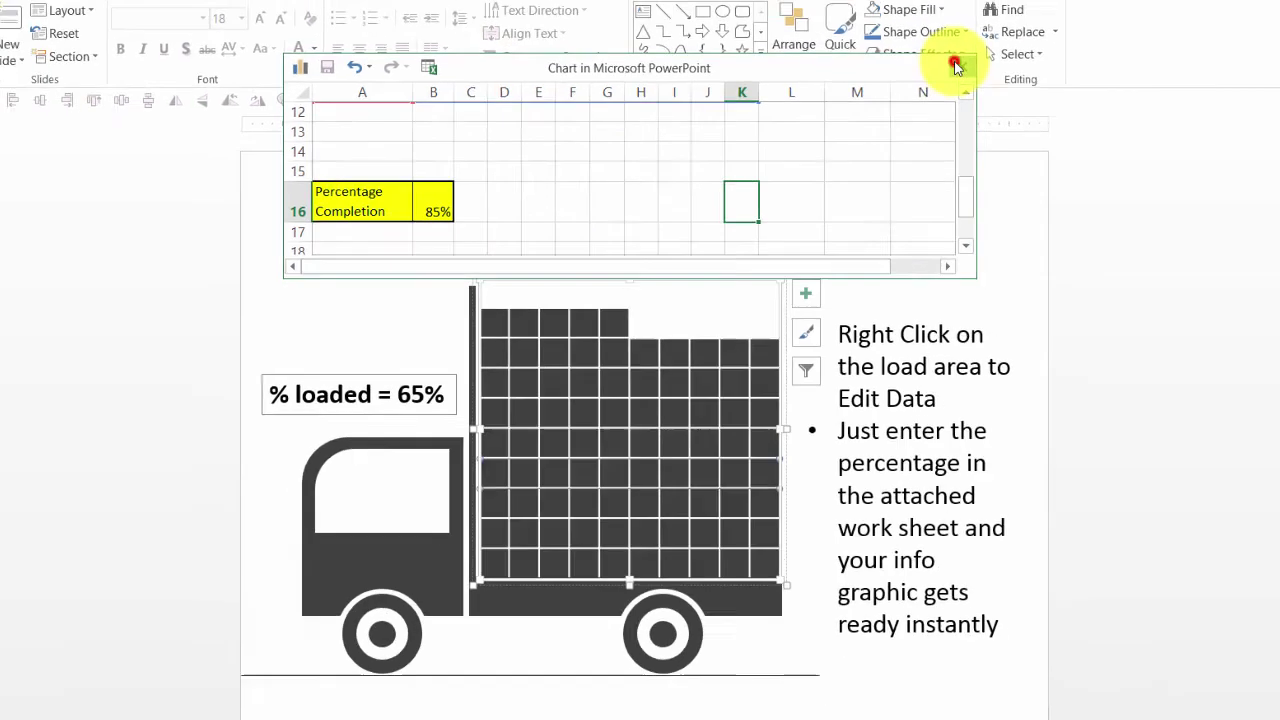
left_click(955, 66)
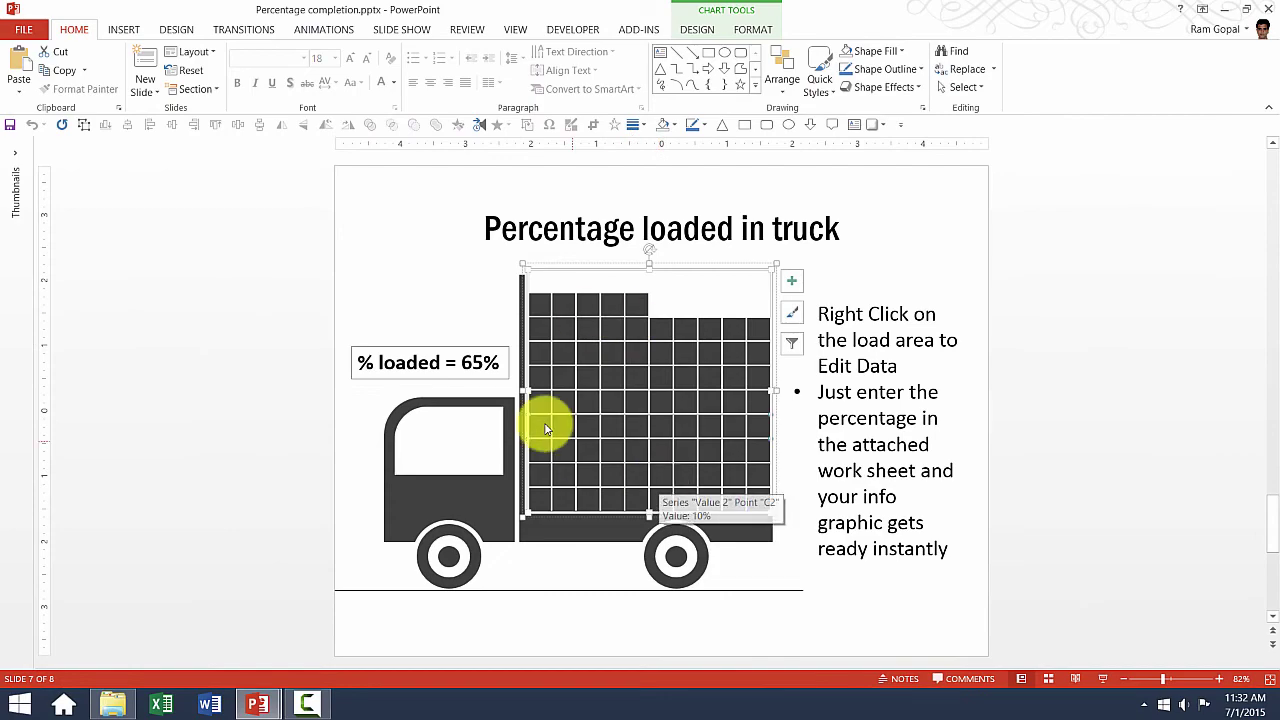
Edit the truck label from 65% to read '% loaded = 85%', then go on to slide 8.
left_click(458, 363)
key("Delete")
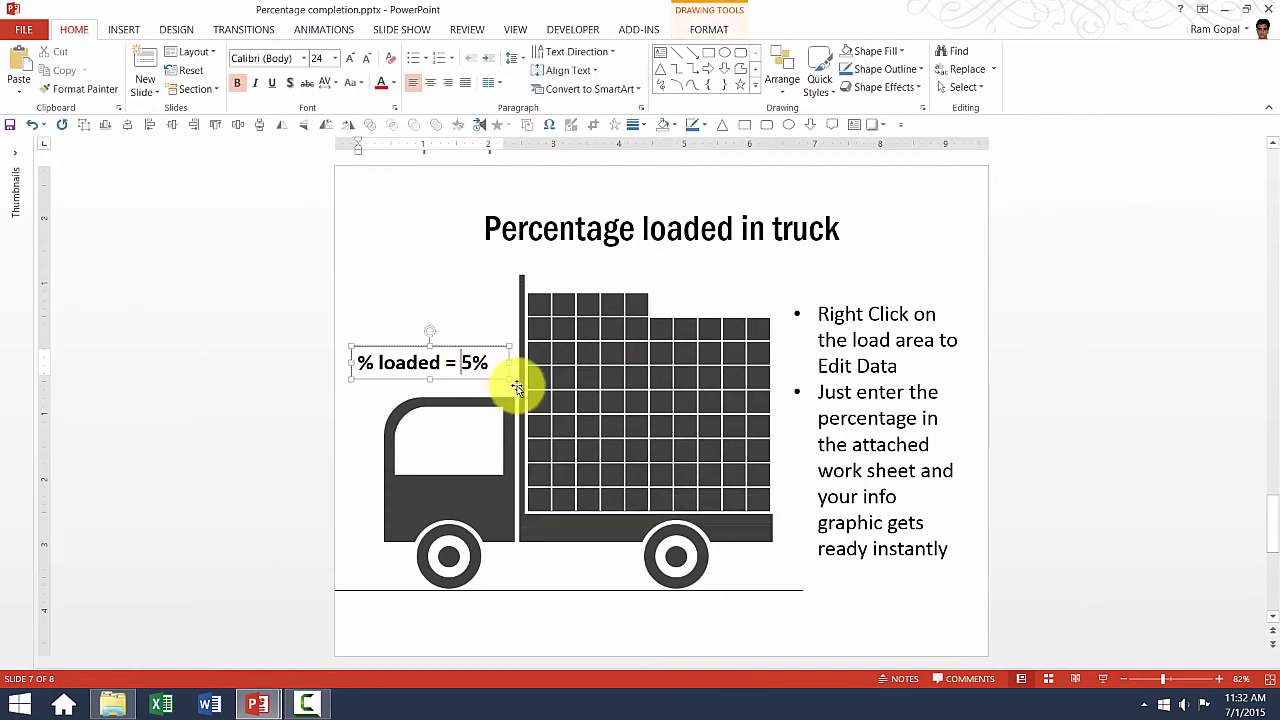
type("8")
left_click(1079, 325)
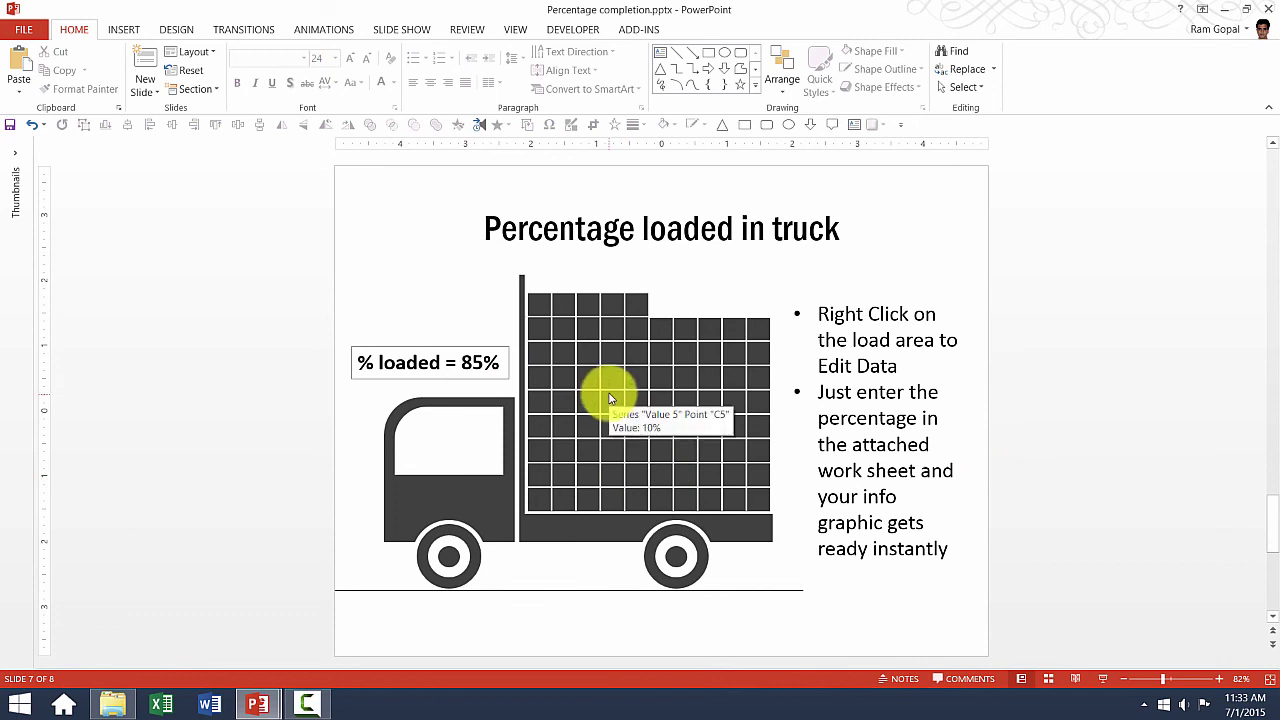
mouse_move(609, 397)
scroll(607, 397, "down", 1)
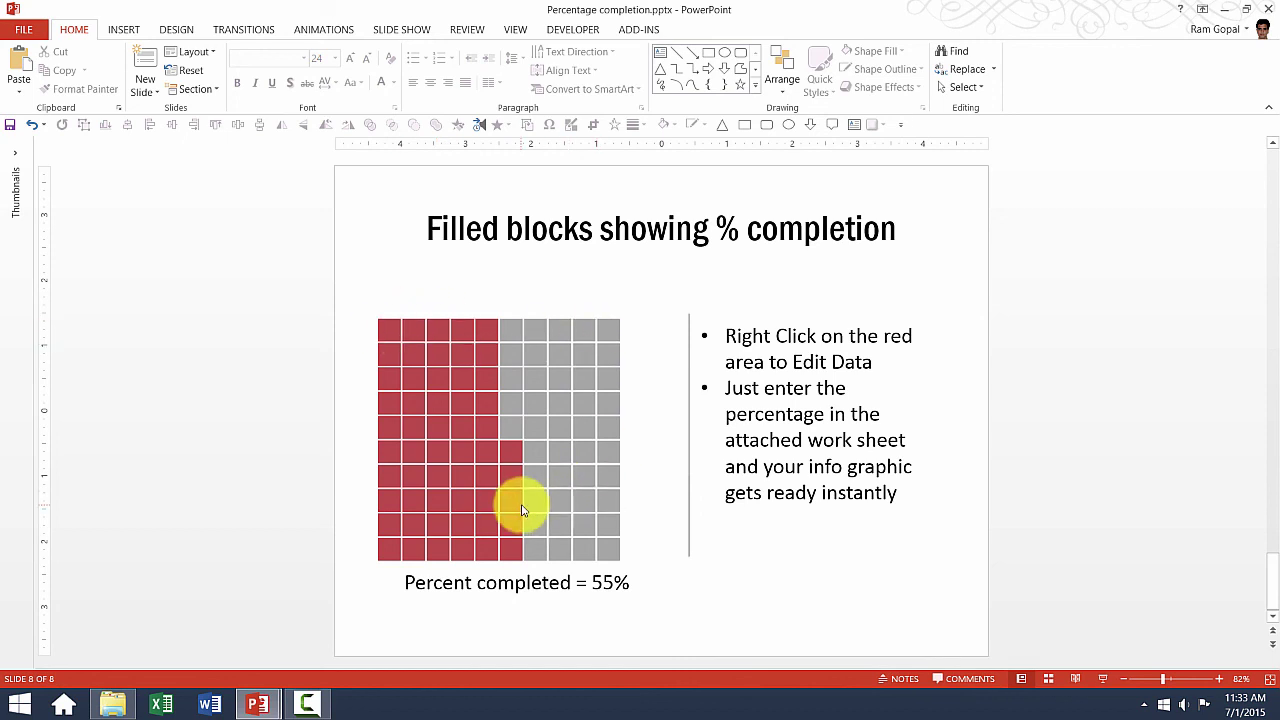
Enter 30% as the filled-blocks chart's Percentage Completion value in B16.
mouse_move(521, 512)
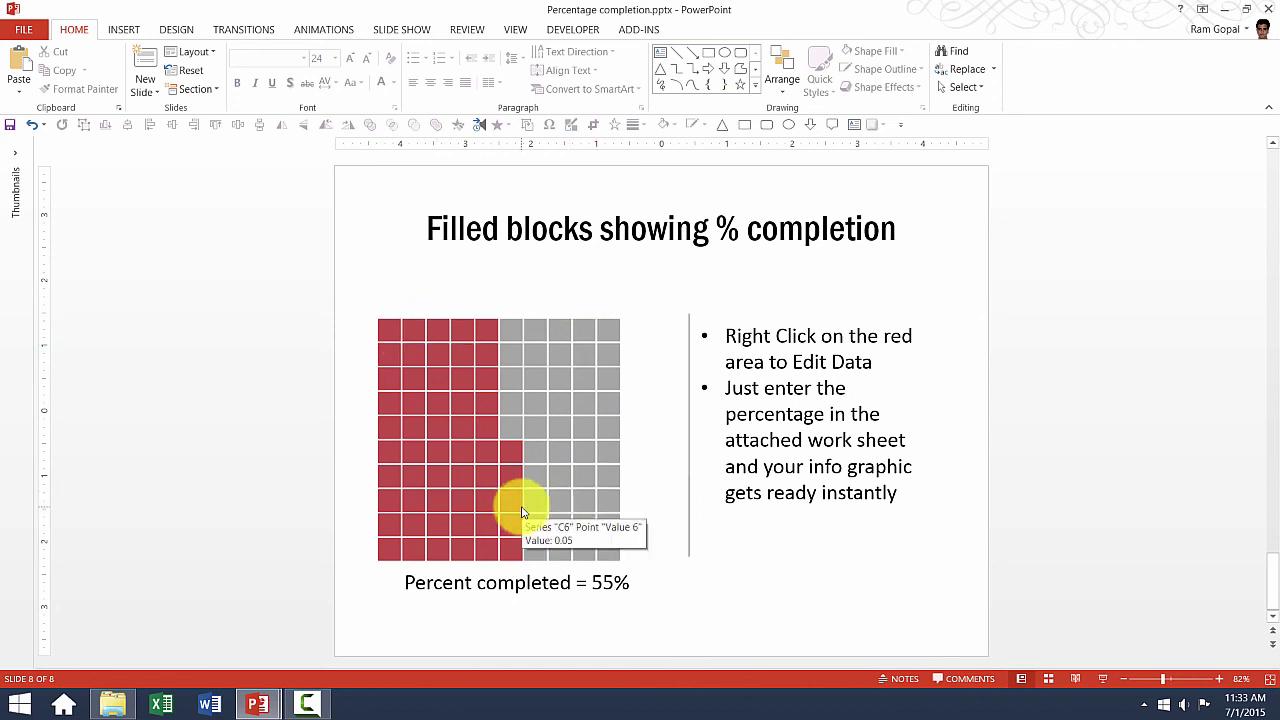
left_click(486, 416)
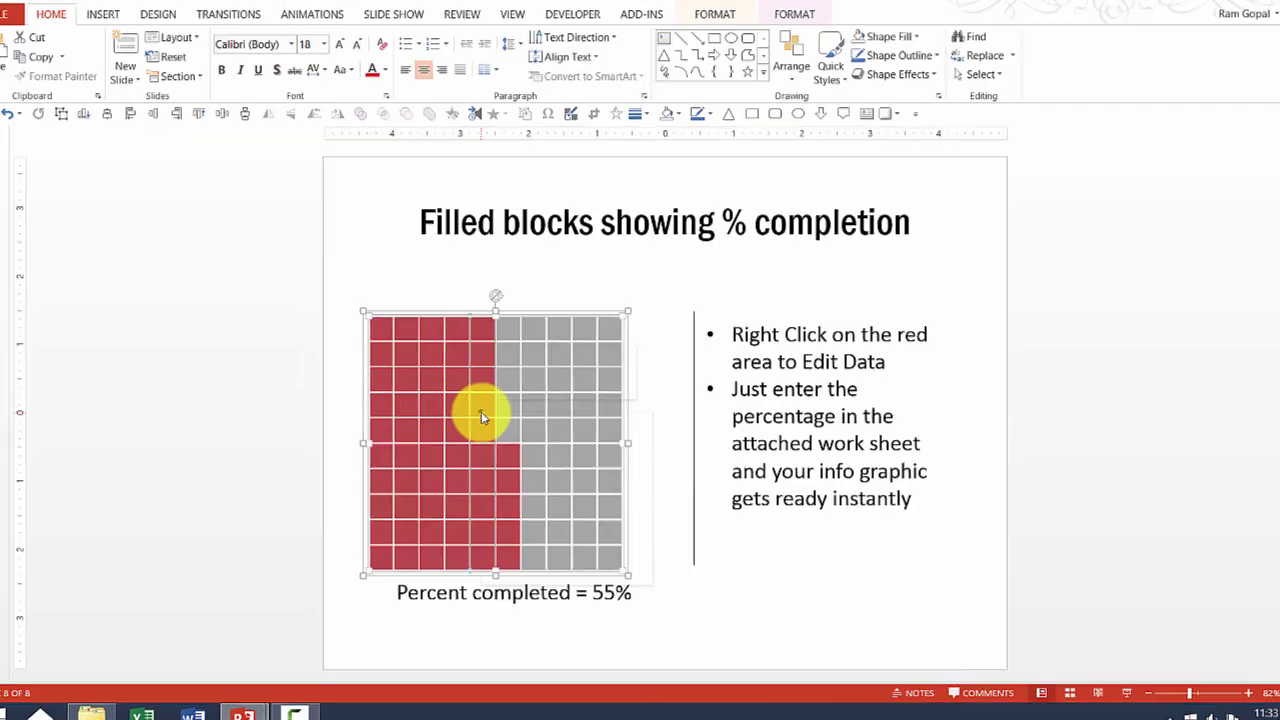
right_click(486, 416)
mouse_move(519, 515)
left_click(717, 515)
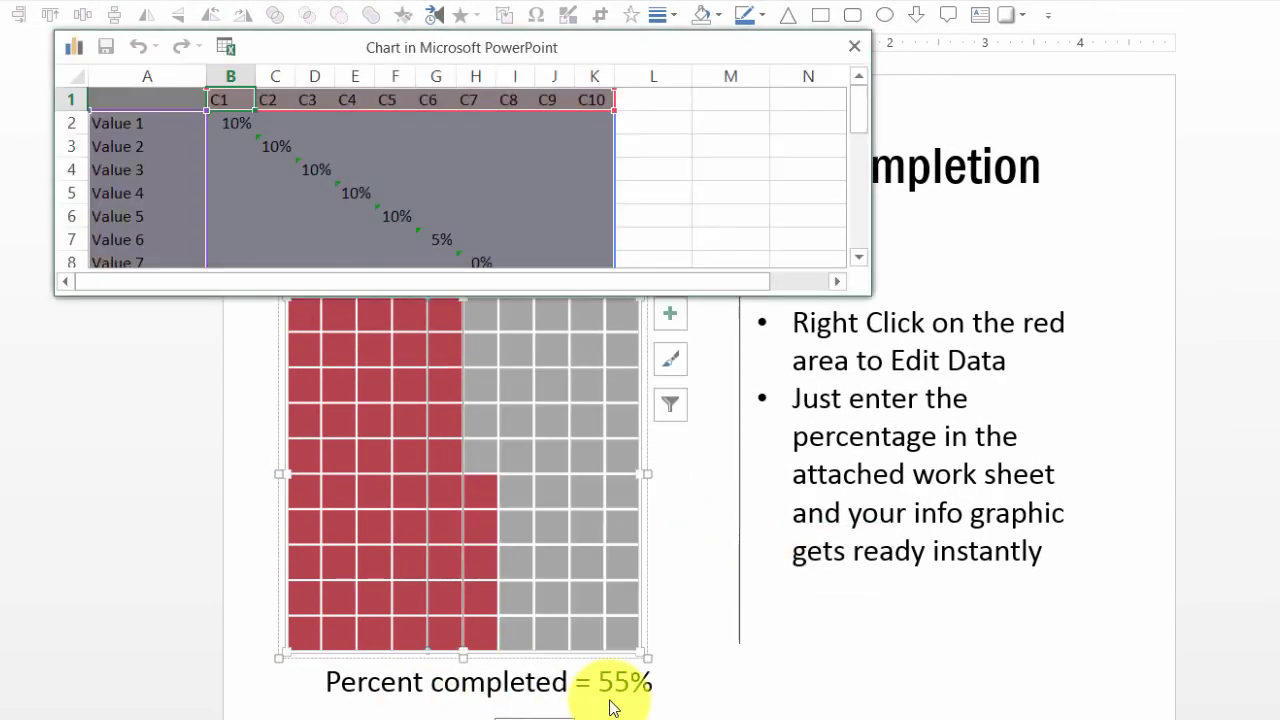
left_click_drag(857, 112, 857, 204)
left_click(238, 210)
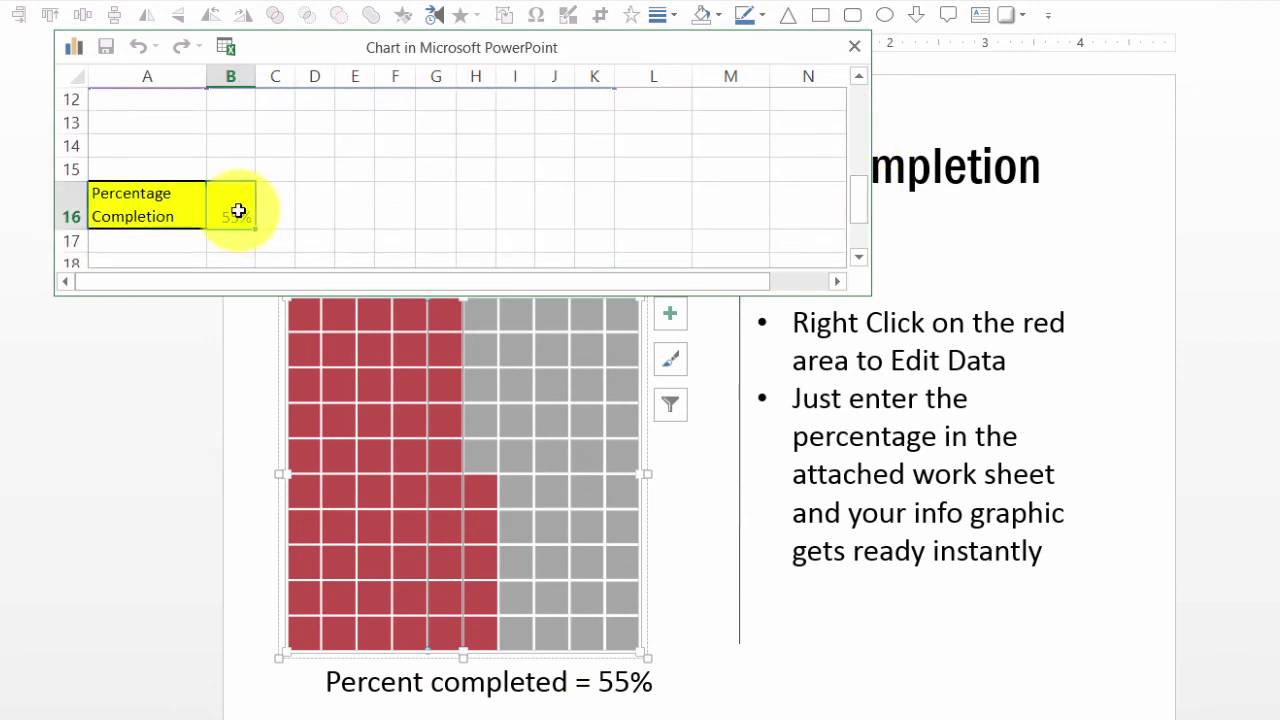
type("30")
left_click(391, 193)
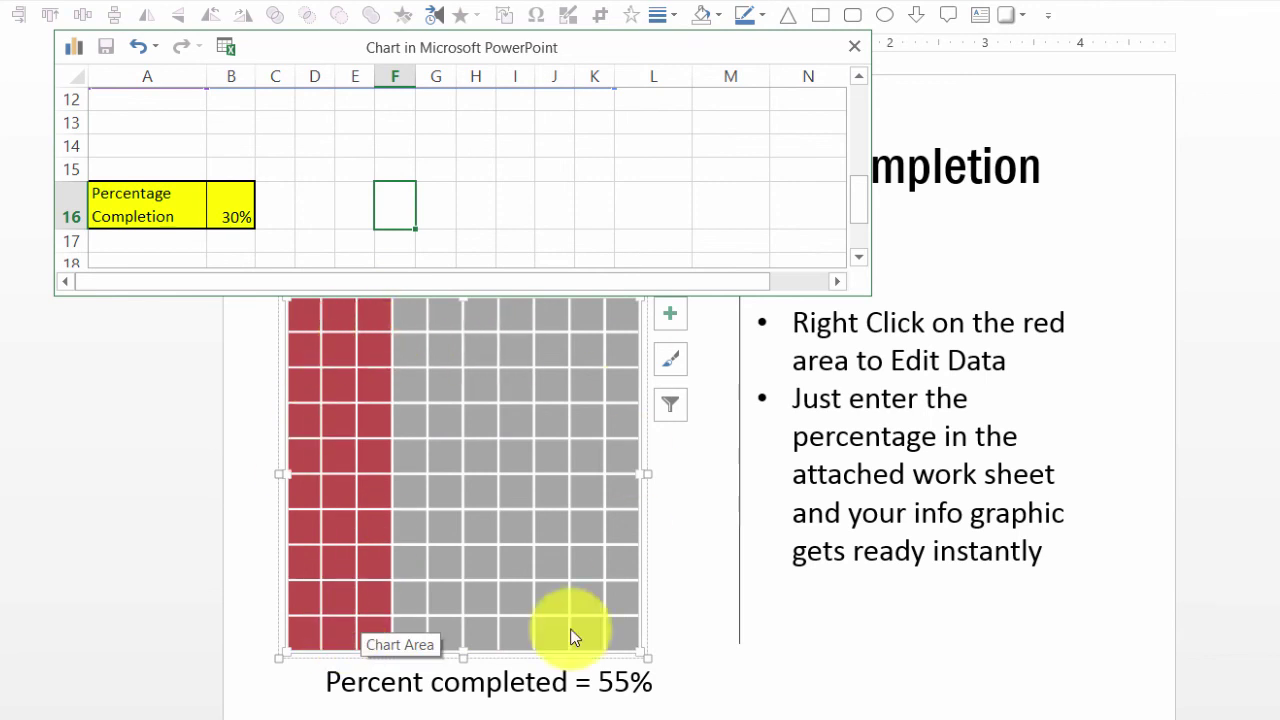
Change B16 to 75%, then 43%, and close the filled-blocks data sheet.
left_click(233, 219)
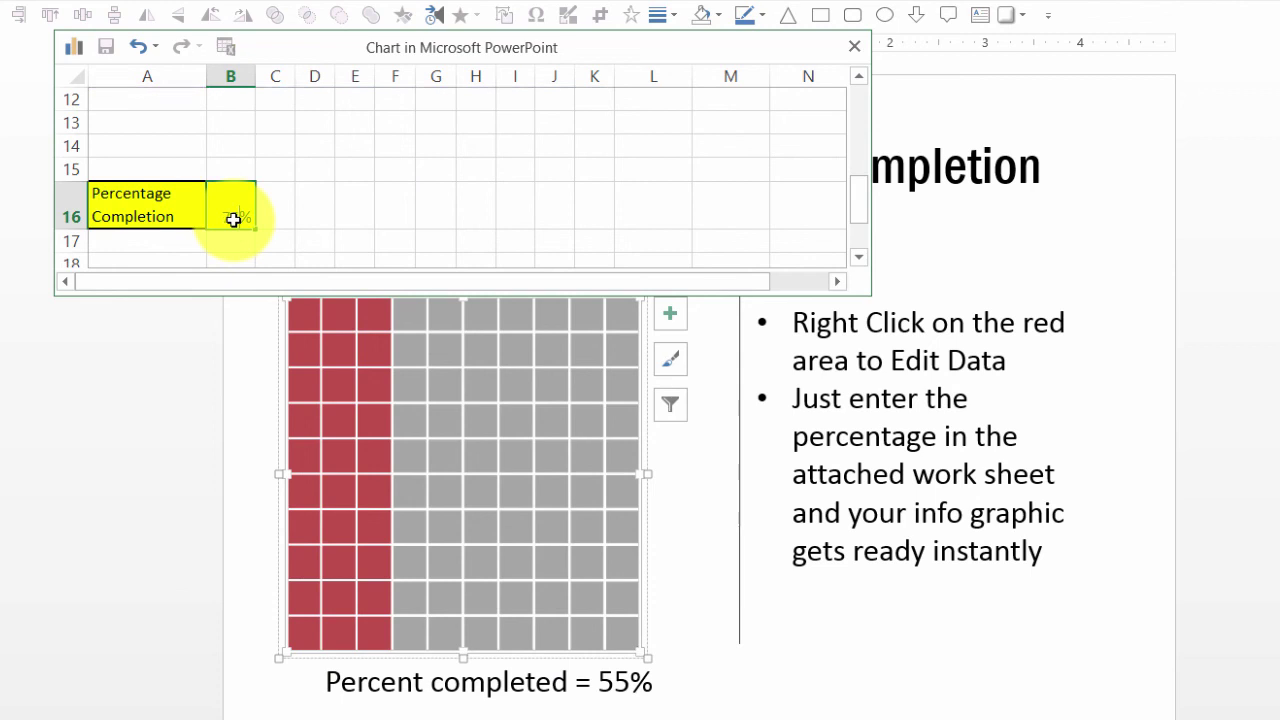
type("75%")
left_click(345, 200)
left_click(238, 218)
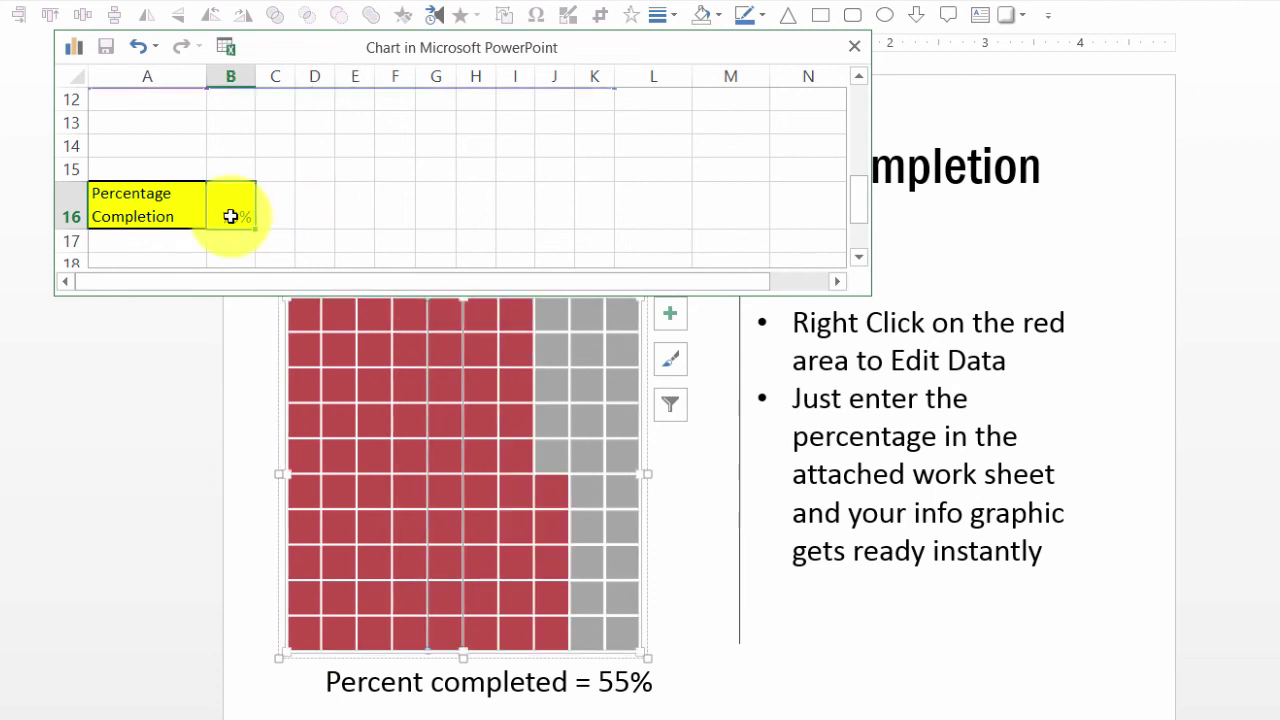
type("43%")
left_click(556, 206)
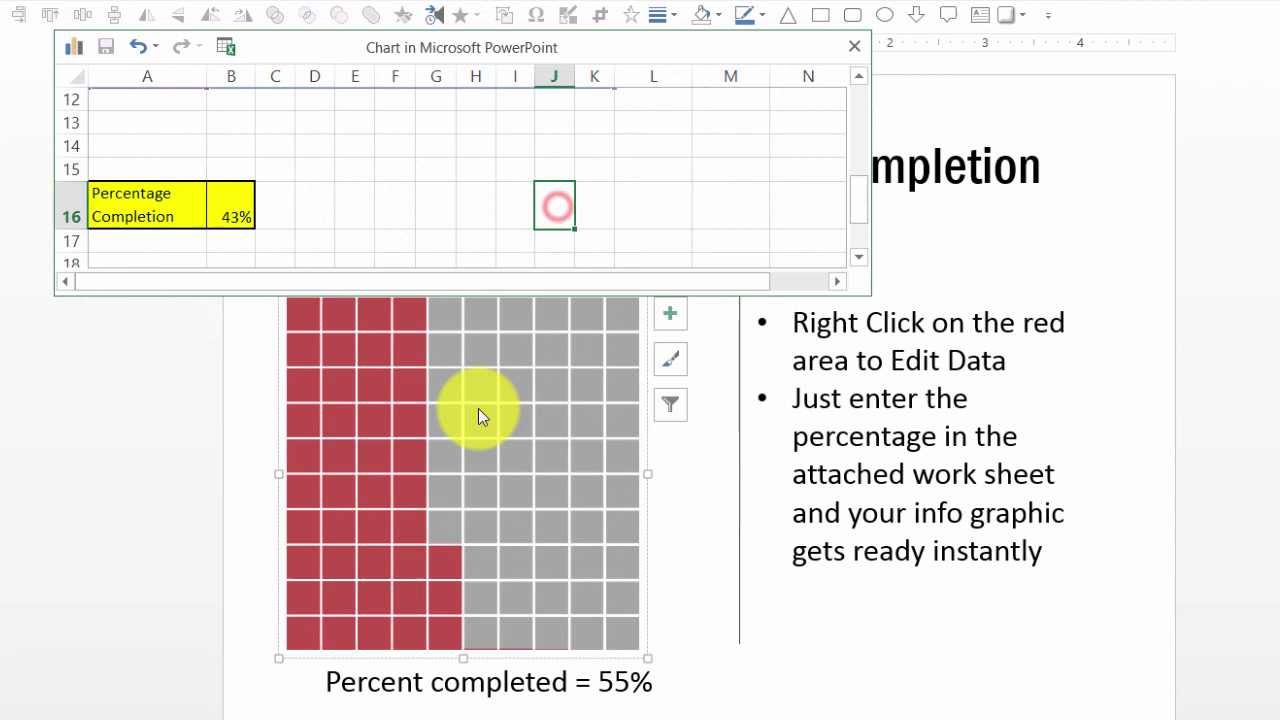
left_click(485, 193)
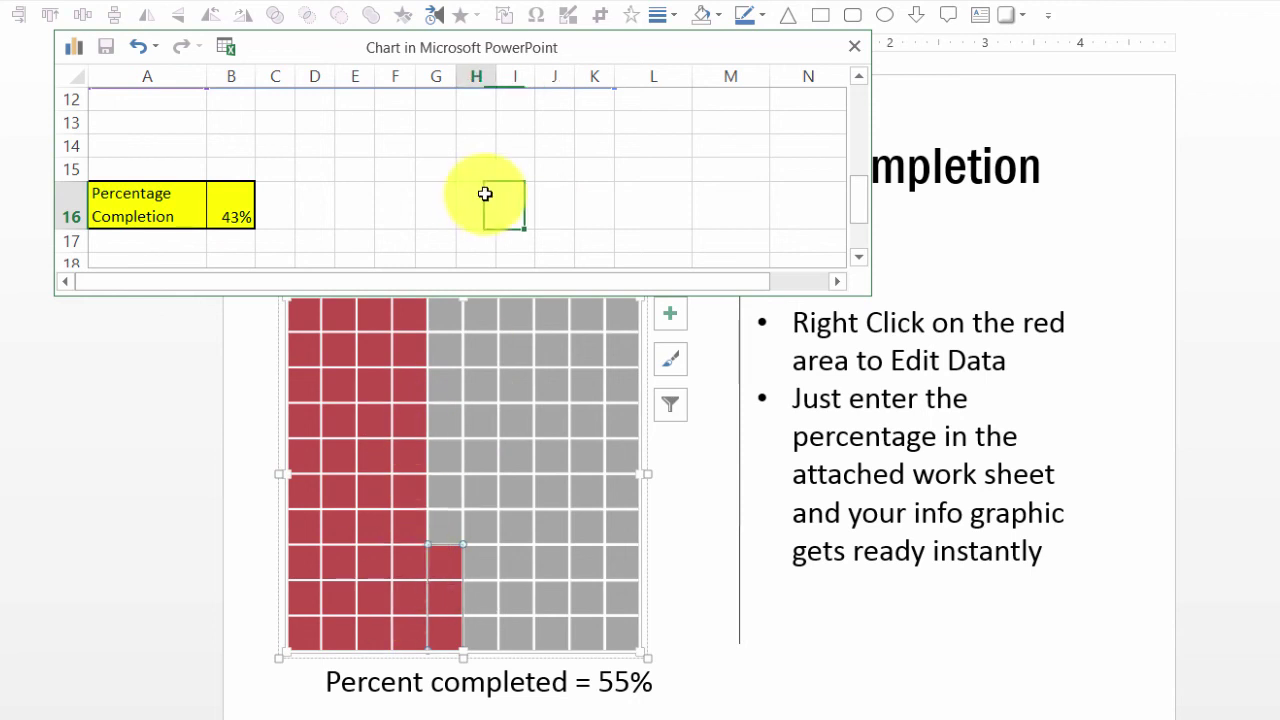
left_click(854, 46)
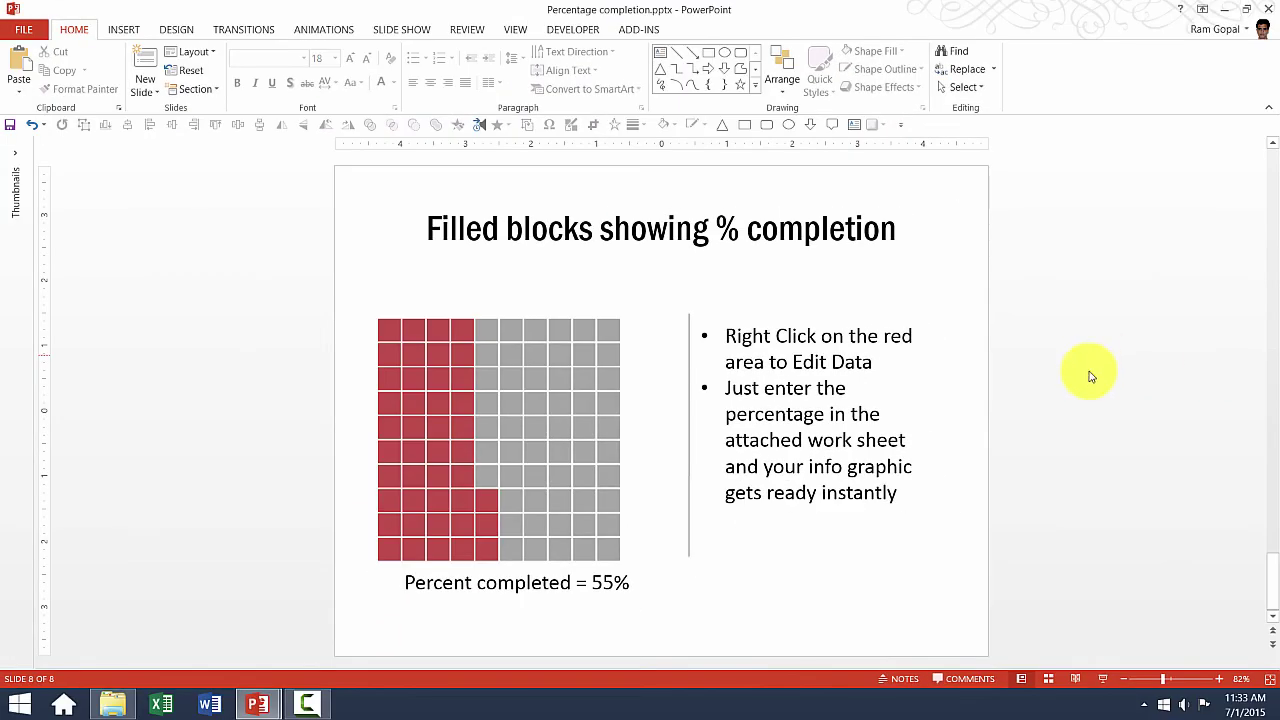
left_click(1048, 679)
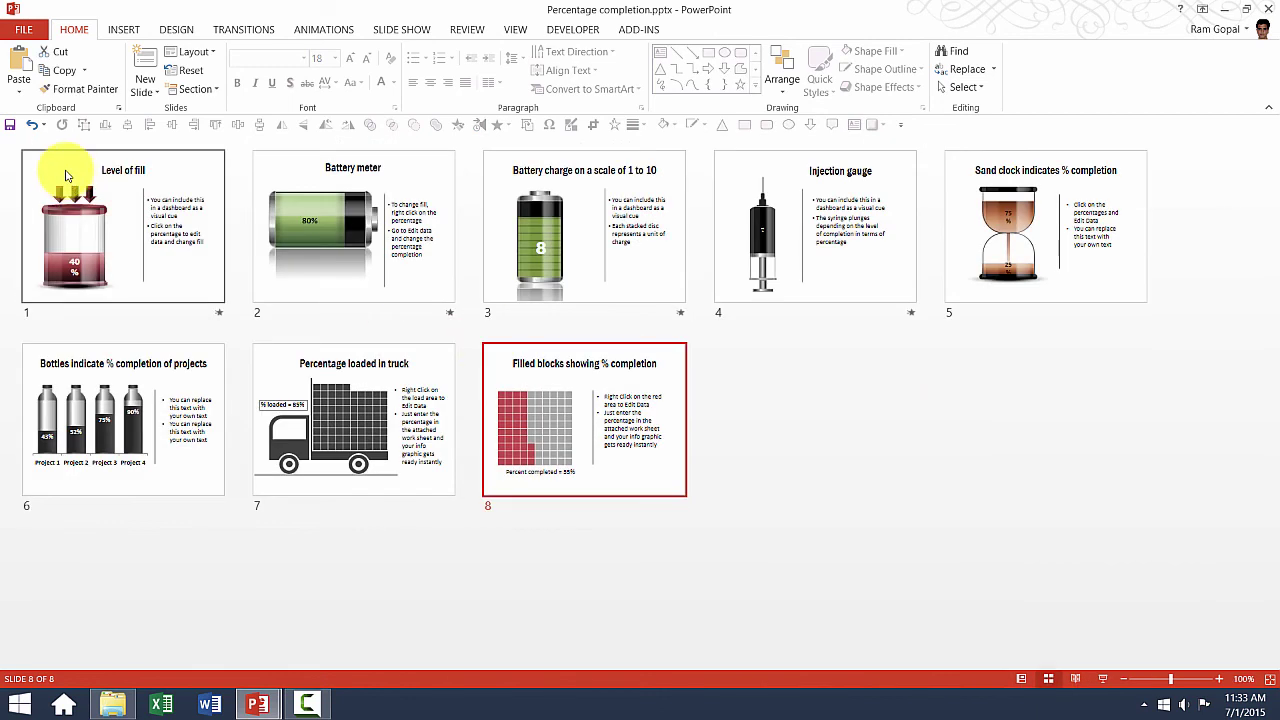